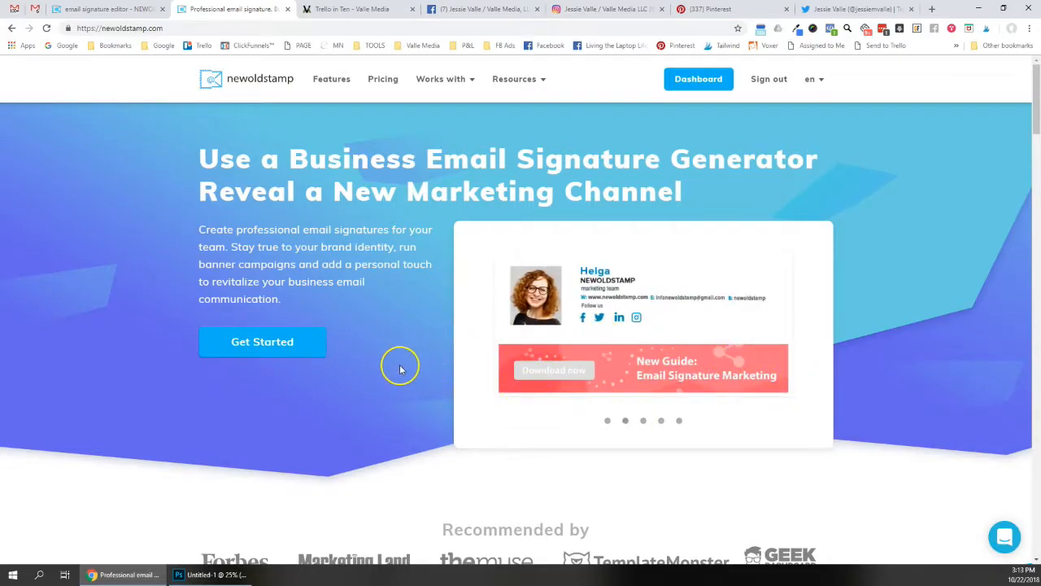
Browse the NEWOLDSTAMP homepage, then switch to the email signature editor tab
{"action": "scroll", "coordinate": [386, 360], "scroll_direction": "down", "scroll_amount": 4}
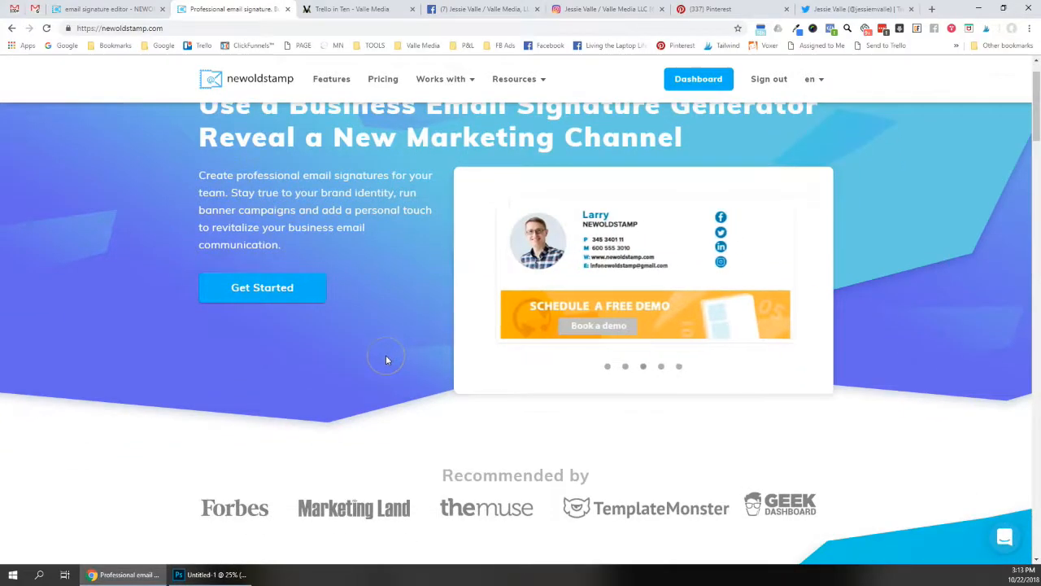
{"action": "scroll", "coordinate": [387, 361], "scroll_direction": "down", "scroll_amount": 2}
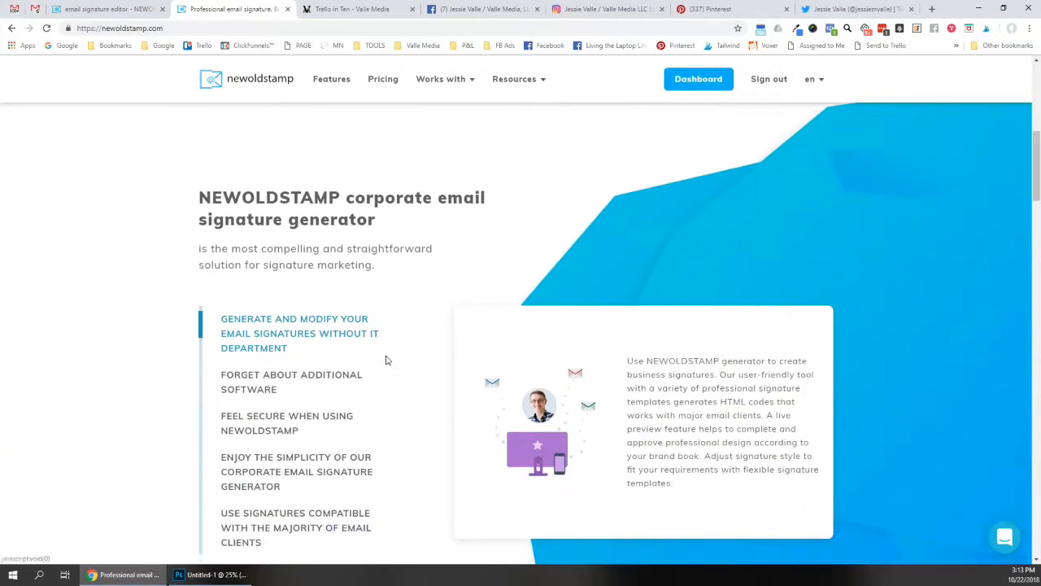
{"action": "scroll", "coordinate": [386, 360], "scroll_direction": "down", "scroll_amount": 1}
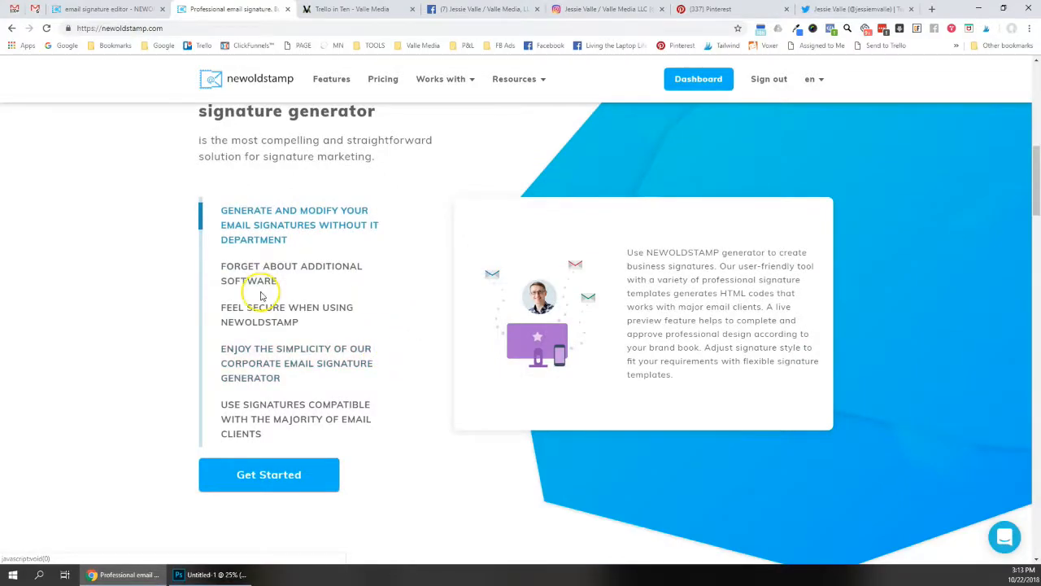
{"action": "left_click", "coordinate": [87, 280]}
{"action": "scroll", "coordinate": [87, 281], "scroll_direction": "up", "scroll_amount": 1}
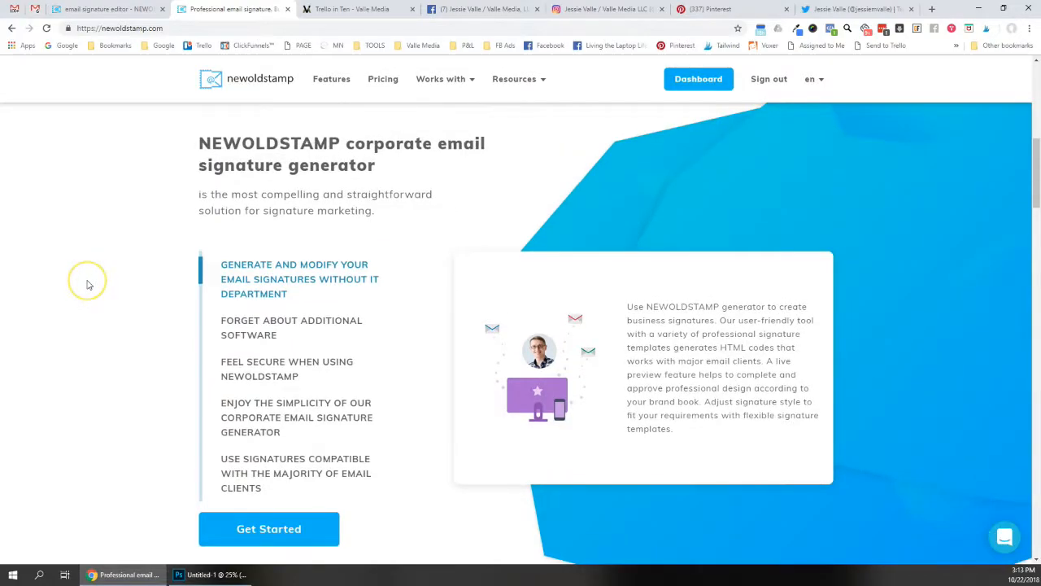
{"action": "scroll", "coordinate": [87, 283], "scroll_direction": "down", "scroll_amount": 1}
{"action": "scroll", "coordinate": [89, 285], "scroll_direction": "down", "scroll_amount": 3}
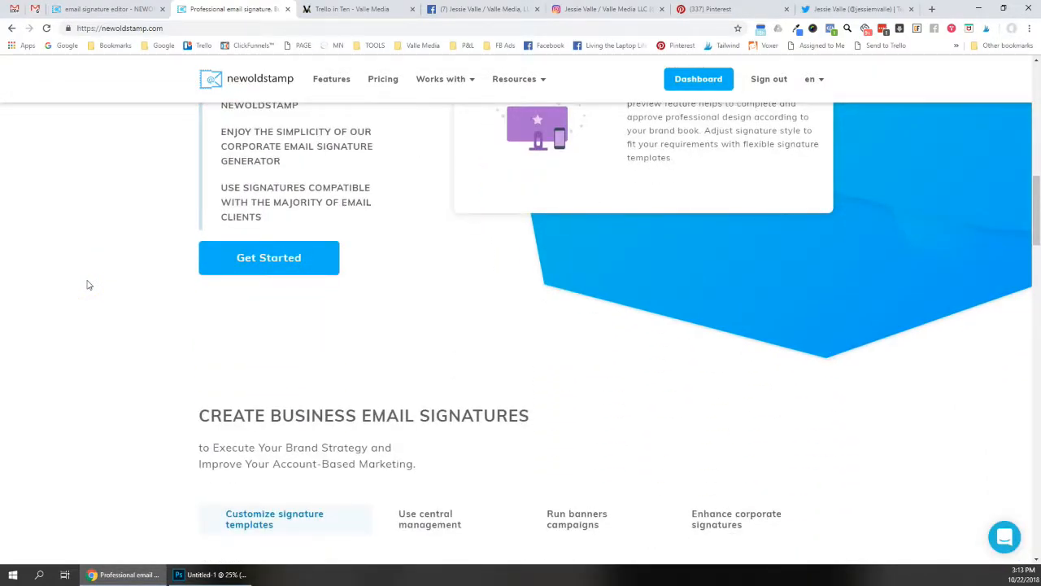
{"action": "scroll", "coordinate": [89, 284], "scroll_direction": "down", "scroll_amount": 2}
{"action": "left_click", "coordinate": [85, 281]}
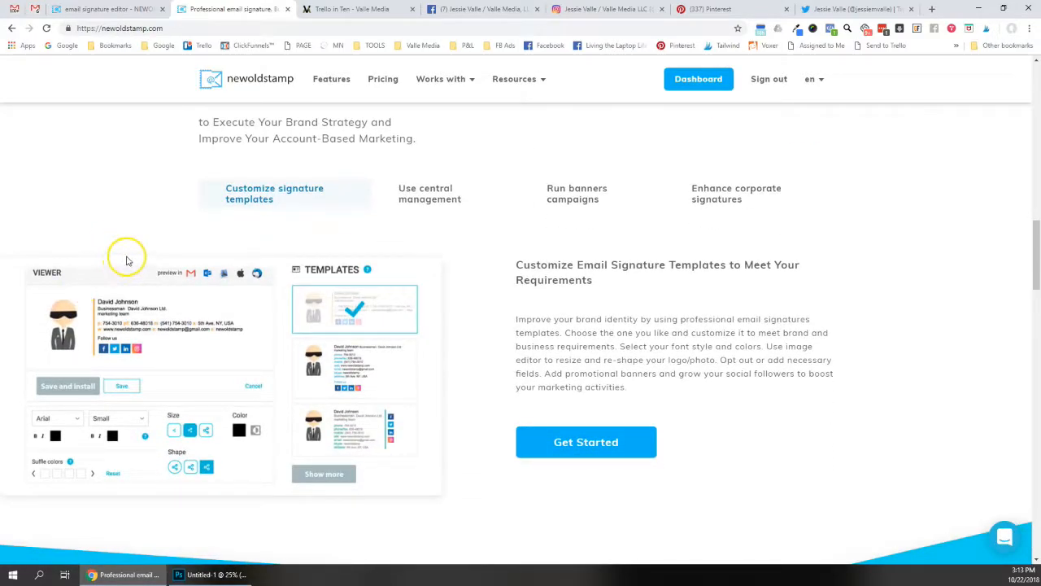
{"action": "key", "text": "ctrl+shift+Tab"}
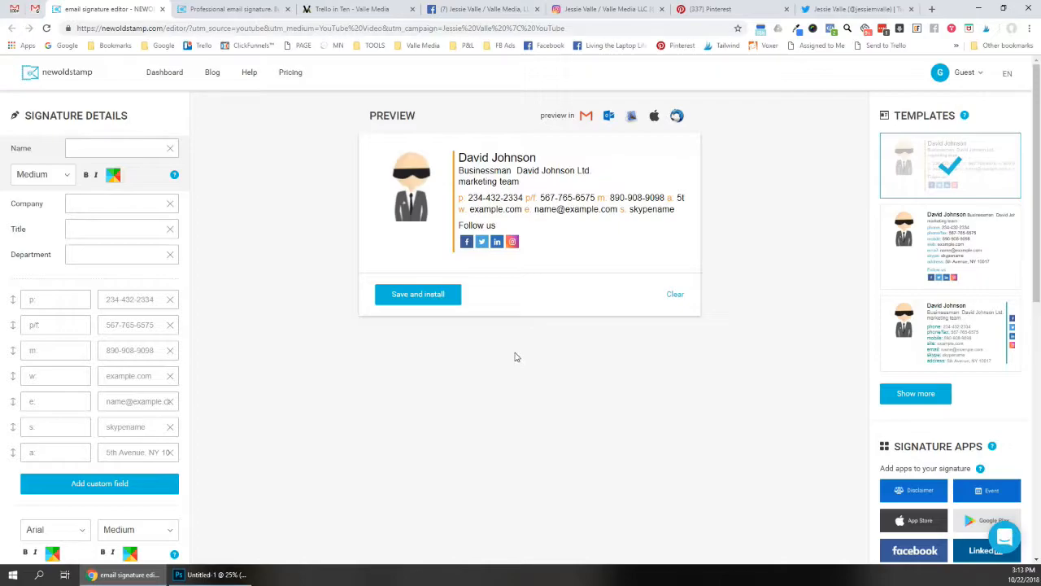
Go back to the 'Professional email signature' page at its Customize Email Signature Templates section
{"action": "left_click", "coordinate": [509, 355]}
{"action": "left_click", "coordinate": [502, 350]}
{"action": "left_click", "coordinate": [235, 10]}
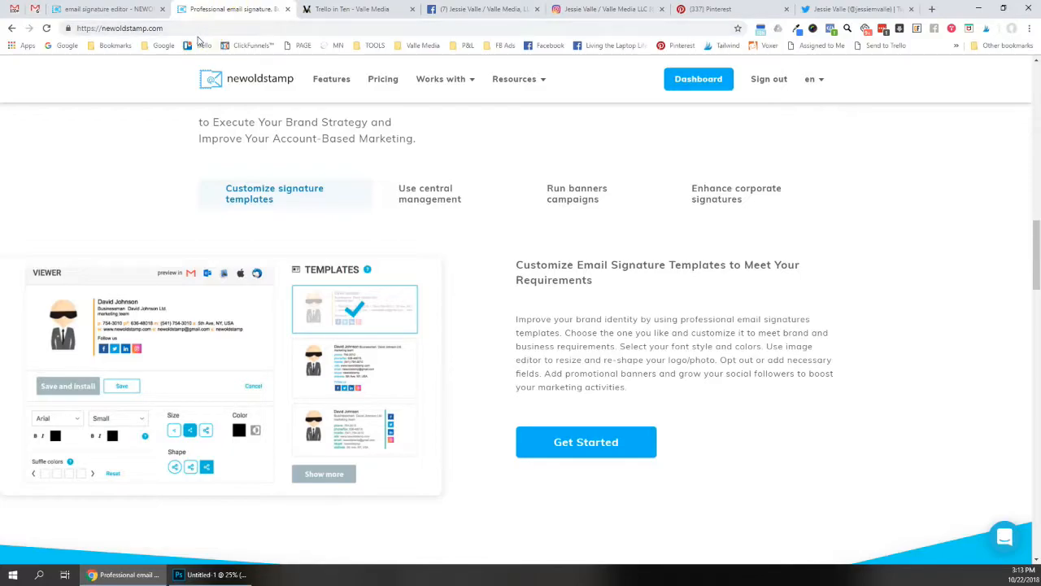
Open the Dashboard's signature manager for Department #1, which shows 0 results
{"action": "scroll", "coordinate": [320, 133], "scroll_direction": "down", "scroll_amount": 2}
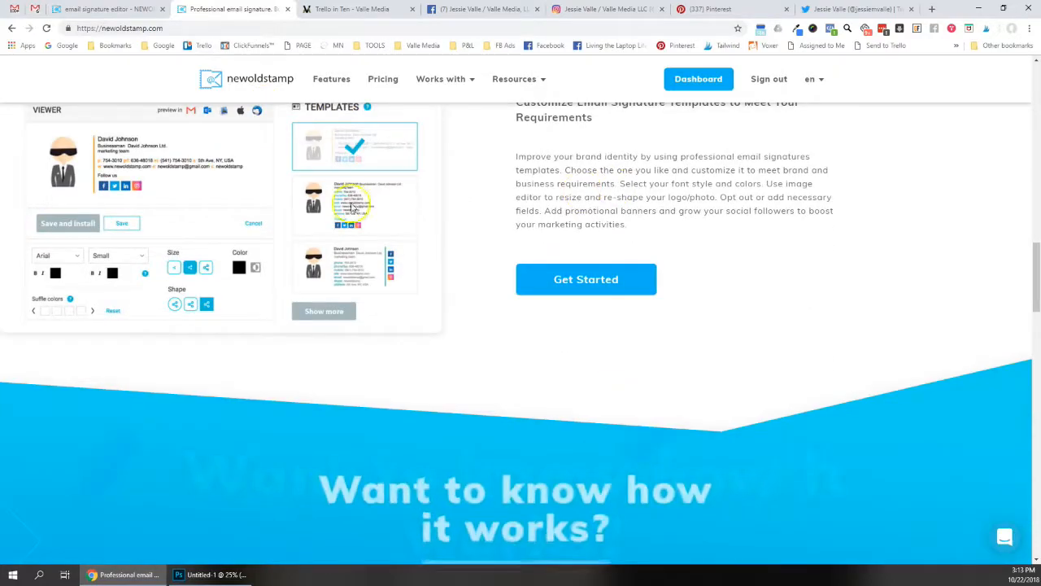
{"action": "left_click", "coordinate": [697, 78]}
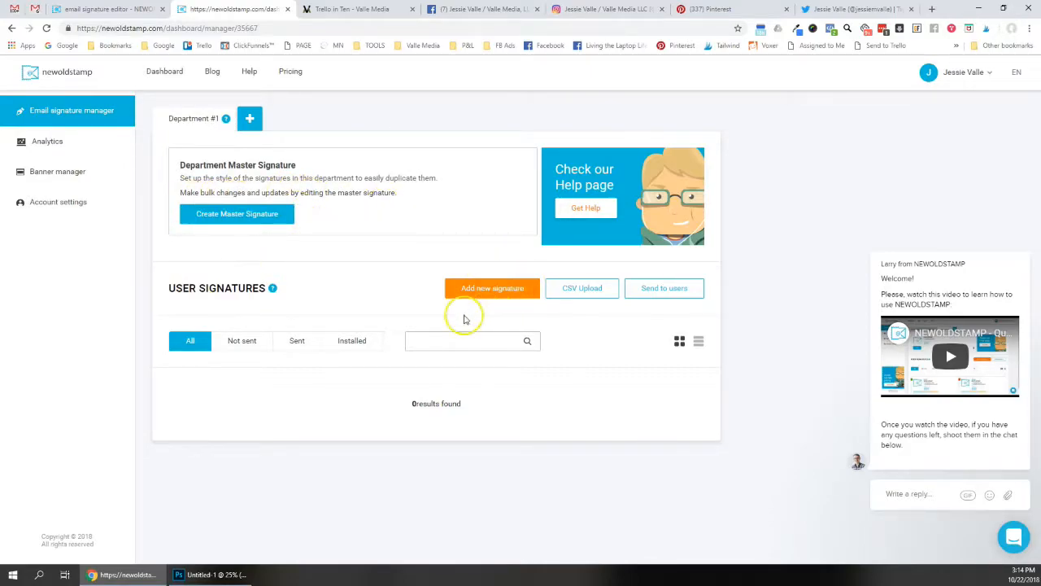
Add a new signature and apply template #202 from the full template gallery
{"action": "left_click", "coordinate": [479, 294]}
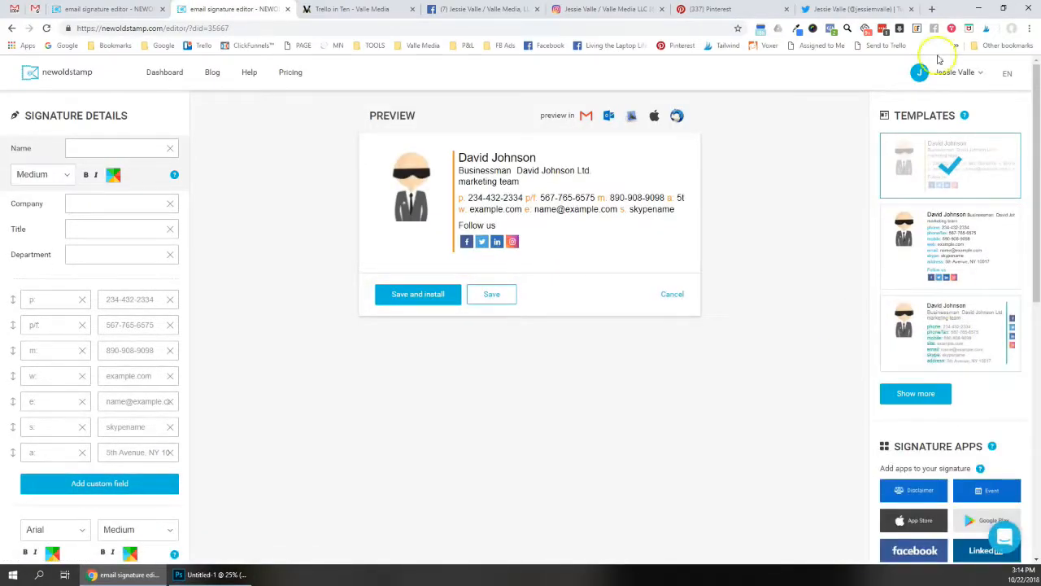
{"action": "left_click", "coordinate": [935, 393]}
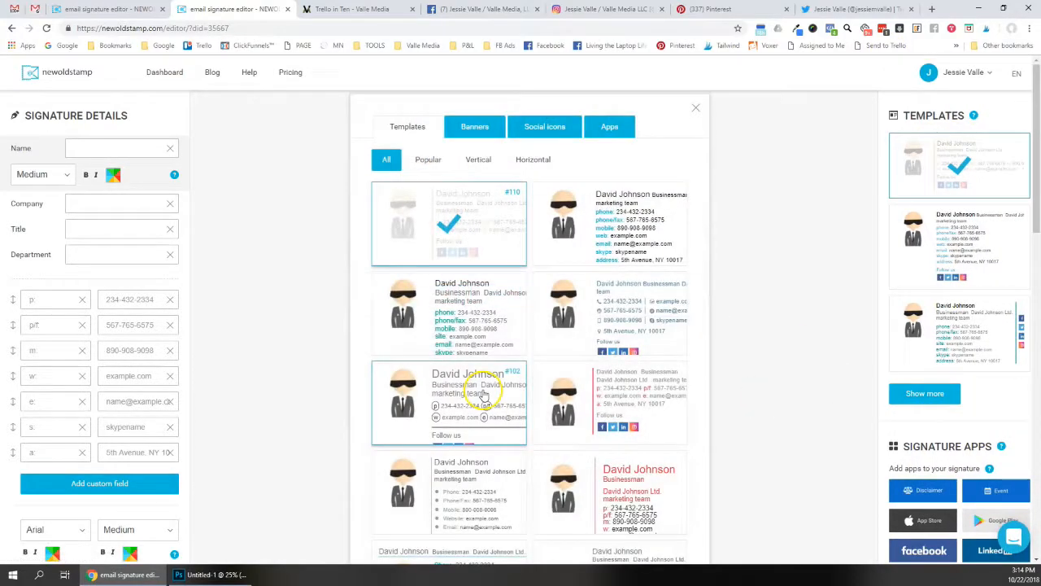
{"action": "scroll", "coordinate": [483, 338], "scroll_direction": "down", "scroll_amount": 1}
{"action": "scroll", "coordinate": [480, 342], "scroll_direction": "down", "scroll_amount": 5}
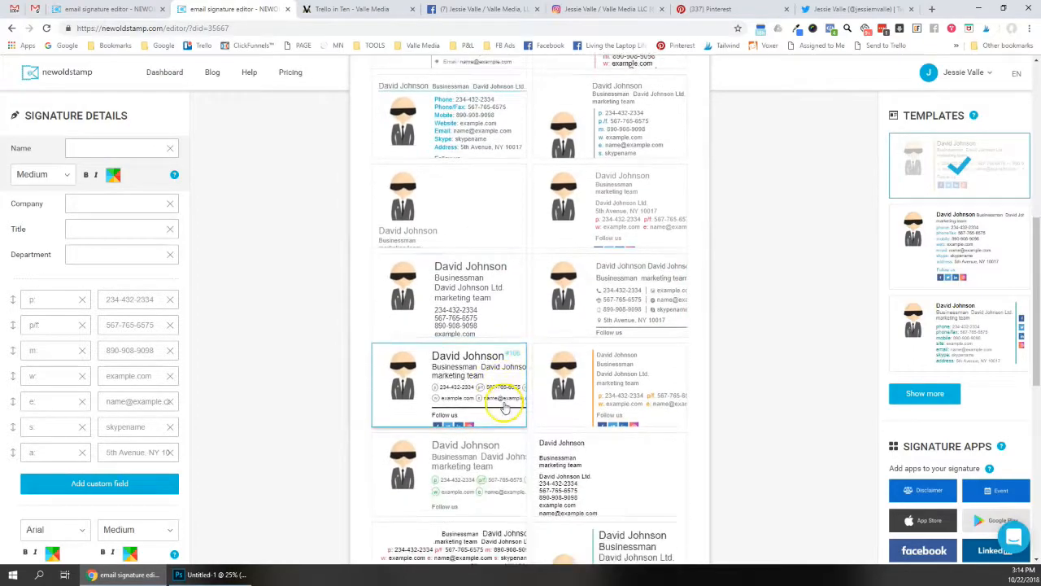
{"action": "scroll", "coordinate": [584, 388], "scroll_direction": "up", "scroll_amount": 1}
{"action": "scroll", "coordinate": [584, 388], "scroll_direction": "up", "scroll_amount": 5}
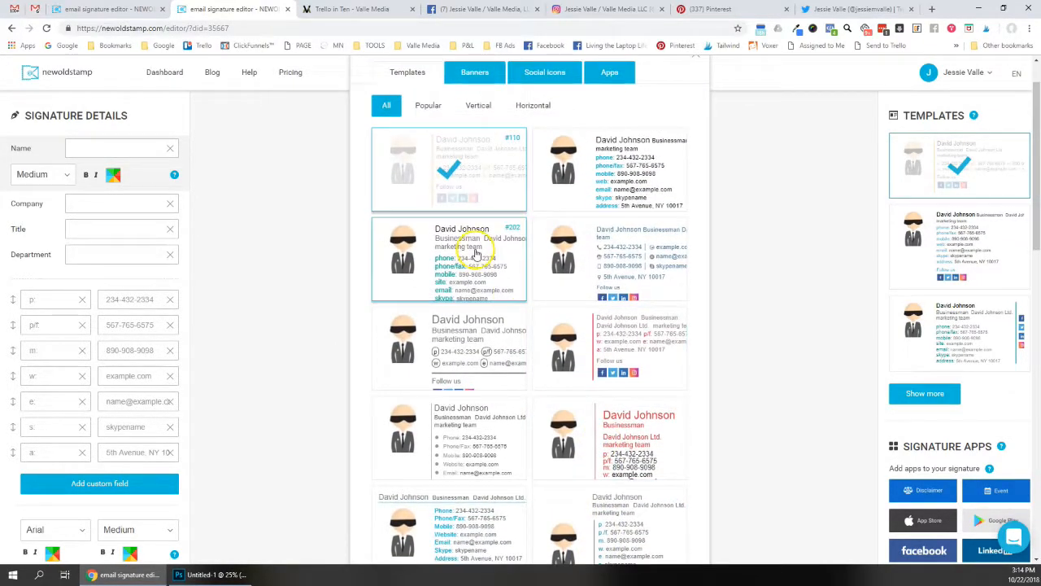
{"action": "left_click", "coordinate": [477, 254]}
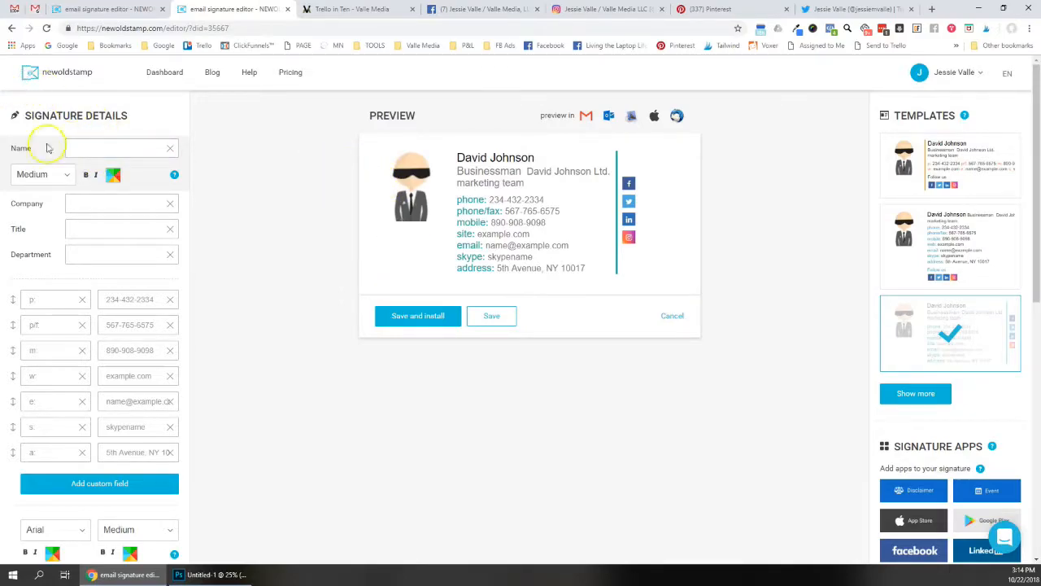
{"action": "left_click", "coordinate": [89, 152]}
{"action": "type", "text": "Je"}
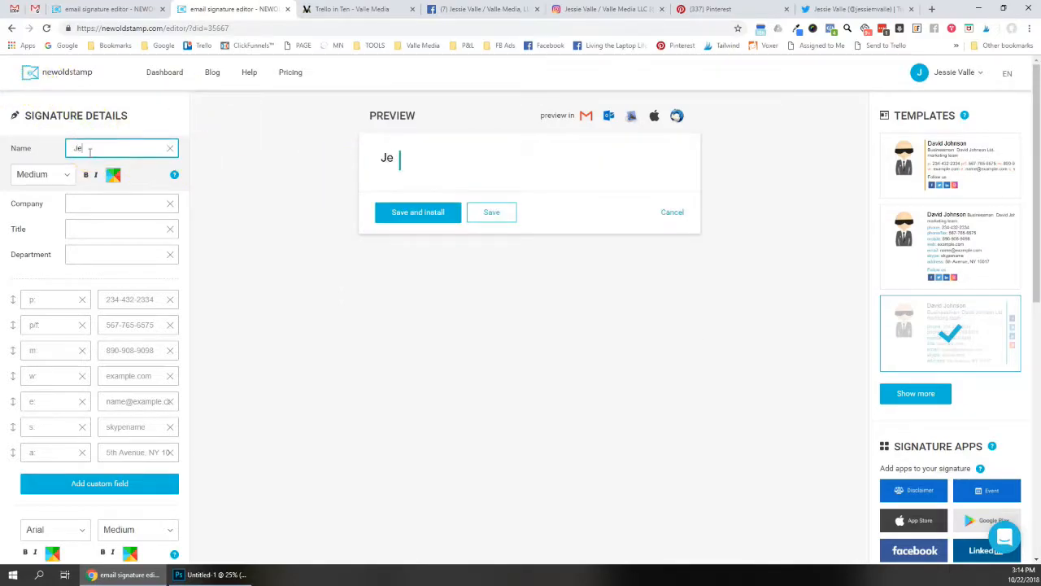
{"action": "left_click", "coordinate": [69, 203]}
{"action": "type", "text": "Valle Media, LLC"}
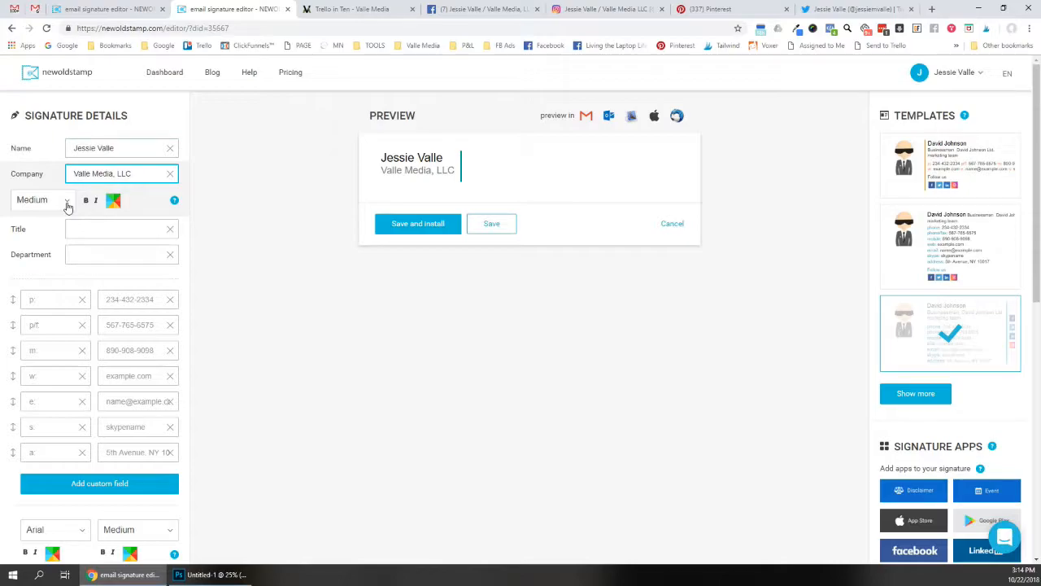
{"action": "scroll", "coordinate": [68, 207], "scroll_direction": "down", "scroll_amount": 1}
{"action": "left_click", "coordinate": [70, 269]}
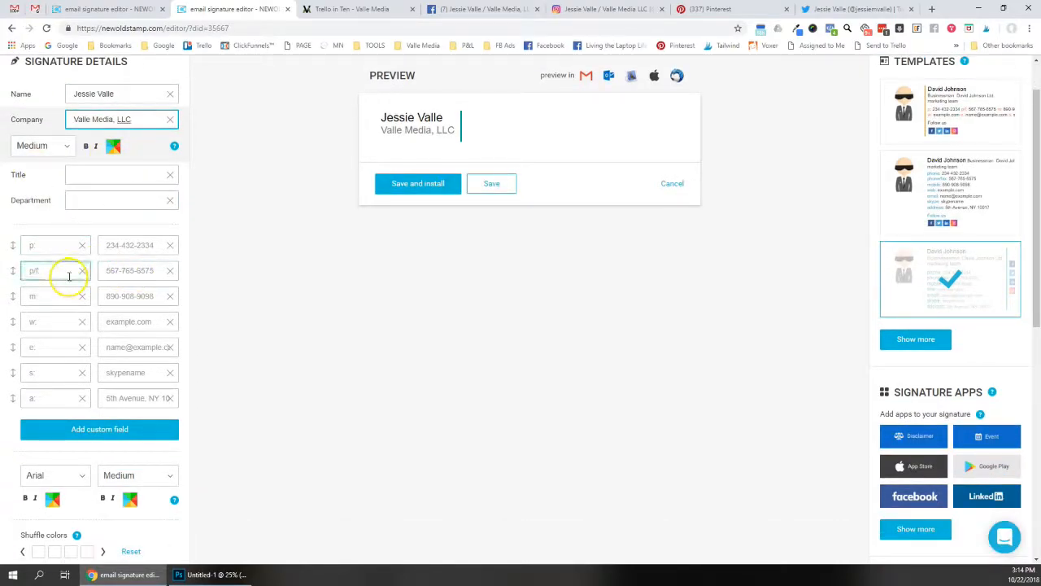
{"action": "left_click", "coordinate": [111, 321]}
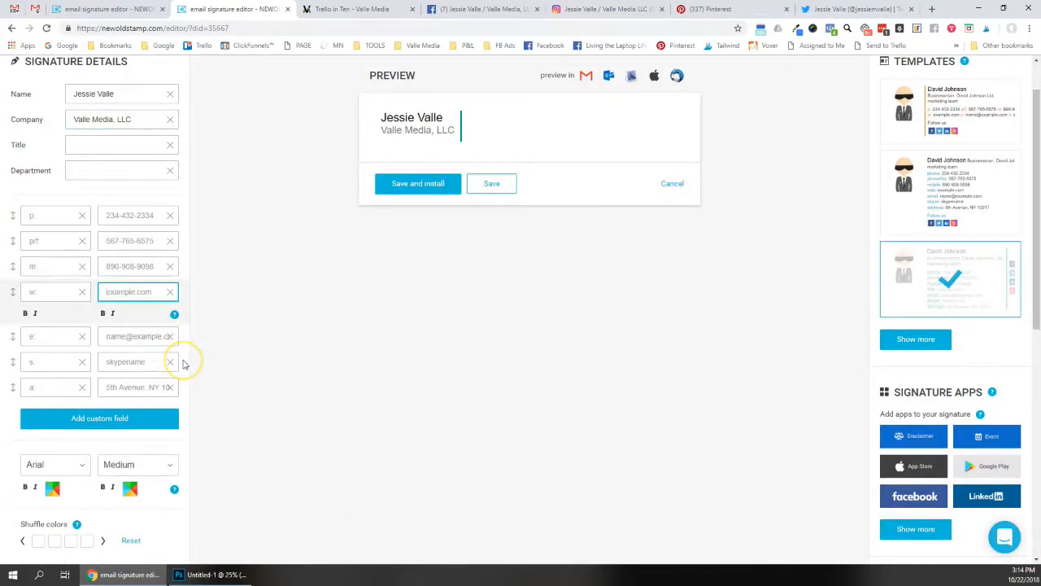
{"action": "type", "text": "www.vallemedia.com"}
{"action": "left_click", "coordinate": [115, 334]}
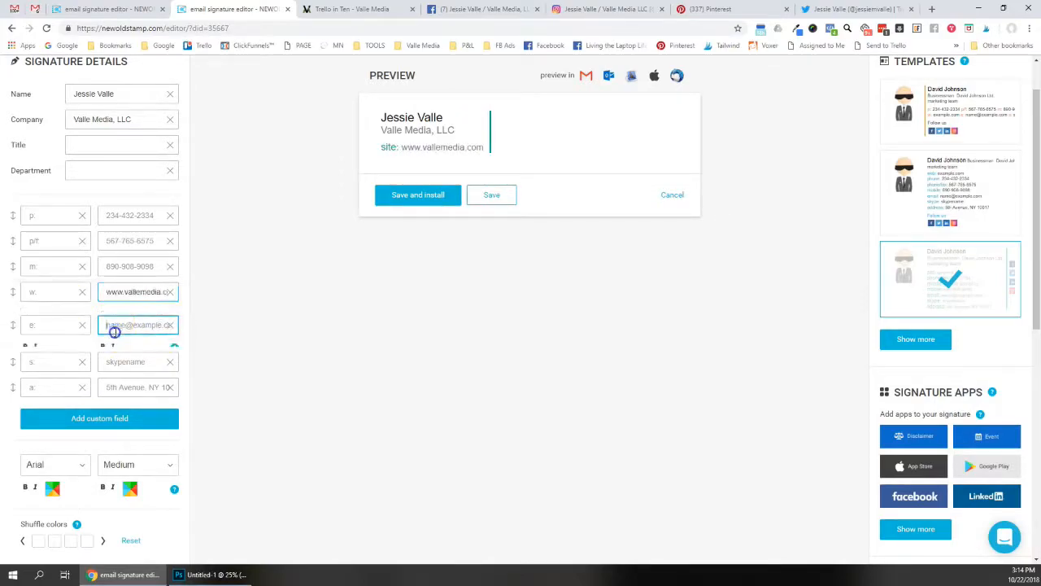
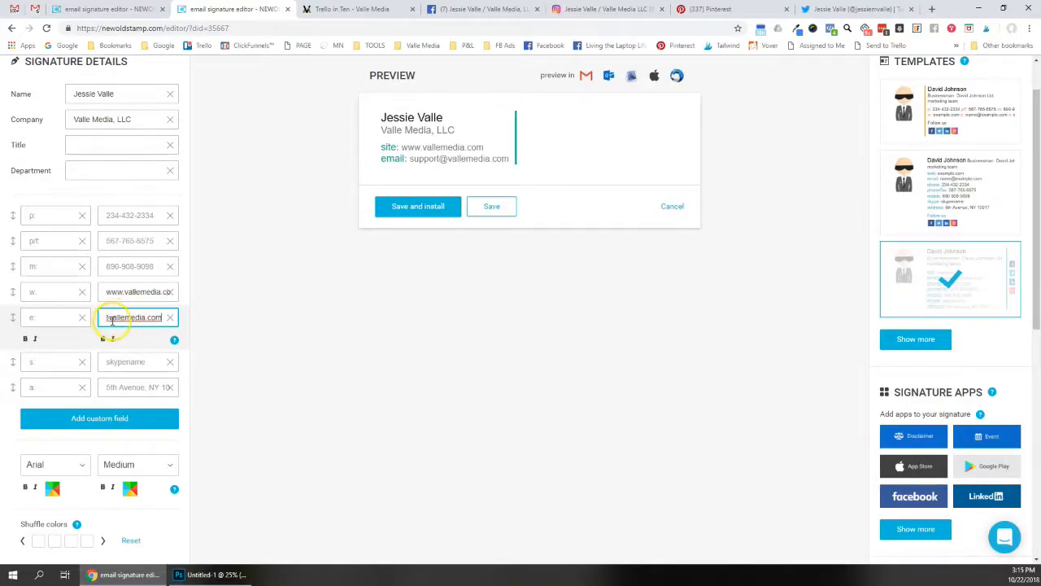
Relabel the e-mail line 'e:' and the website line 'w:'
{"action": "scroll", "coordinate": [110, 314], "scroll_direction": "down", "scroll_amount": 2}
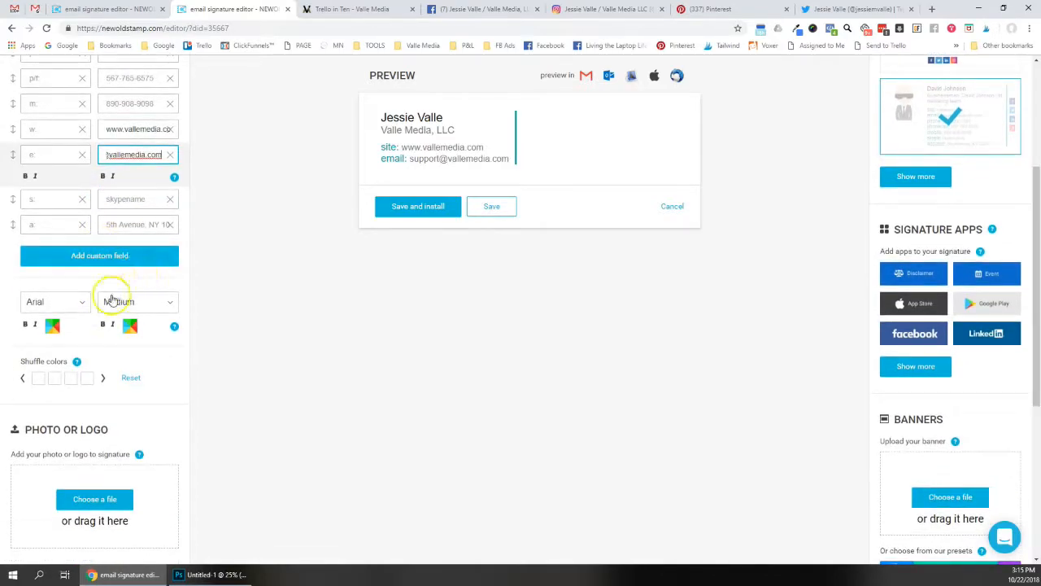
{"action": "scroll", "coordinate": [122, 285], "scroll_direction": "up", "scroll_amount": 3}
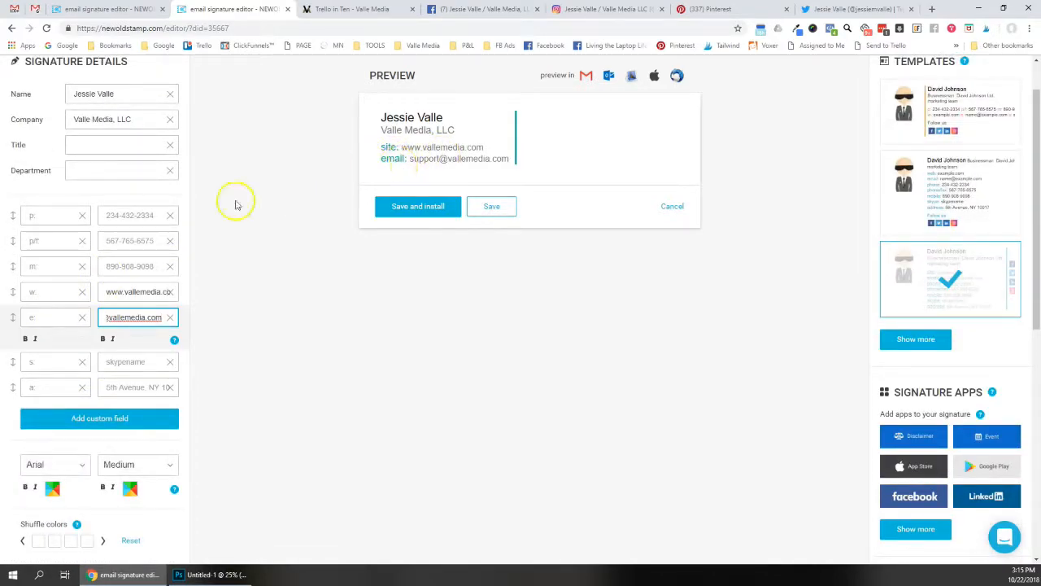
{"action": "left_click", "coordinate": [42, 317]}
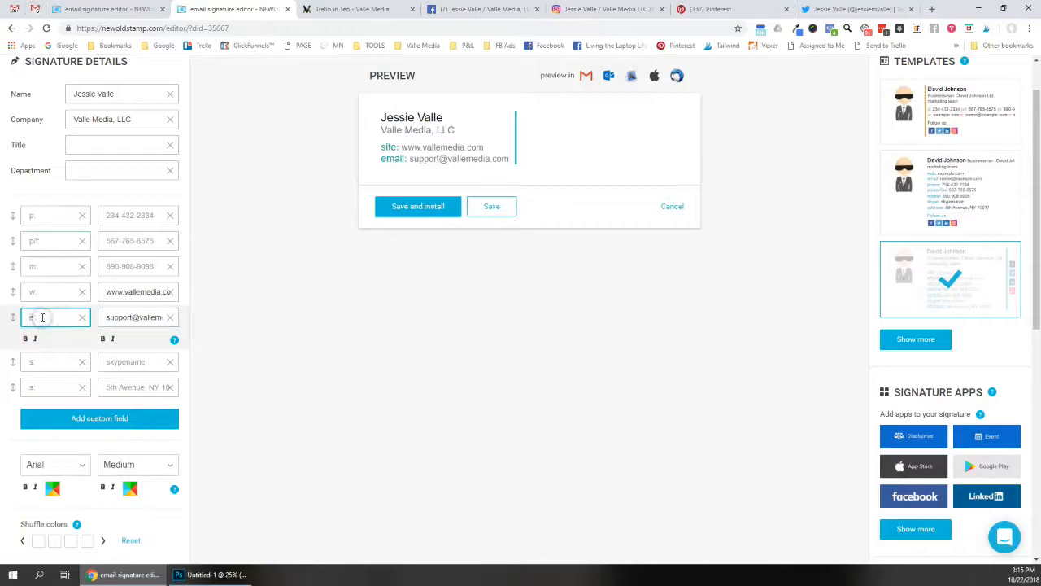
{"action": "type", "text": "e:"}
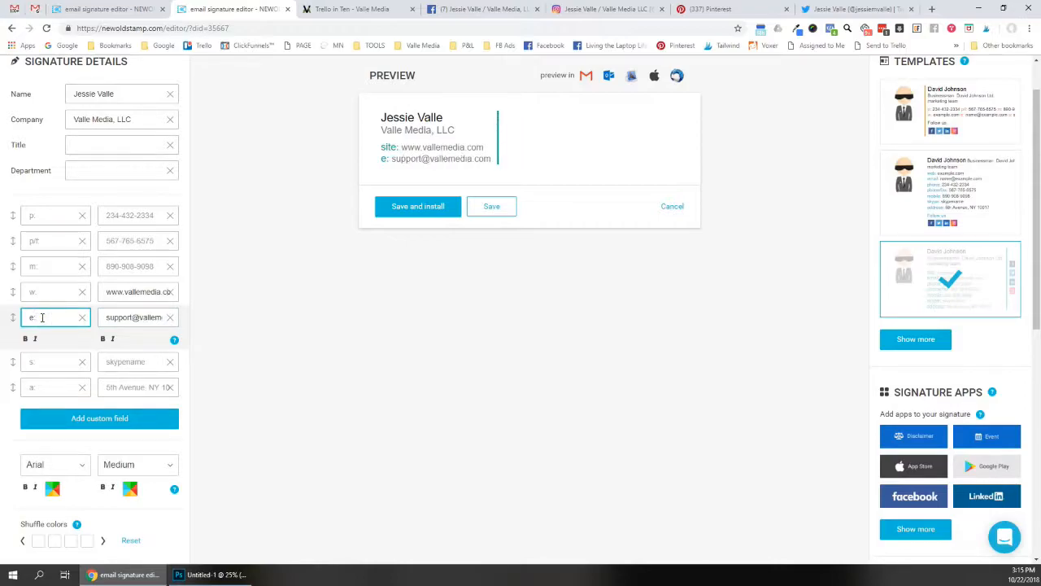
{"action": "left_click", "coordinate": [47, 290]}
{"action": "type", "text": "w:"}
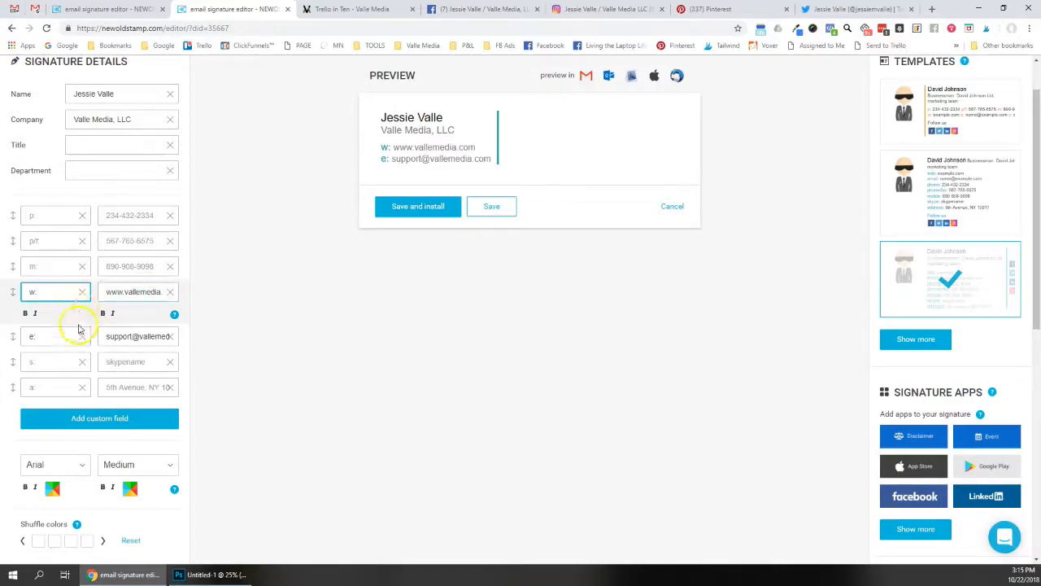
{"action": "key", "text": "BackSpace"}
{"action": "type", "text": "w"}
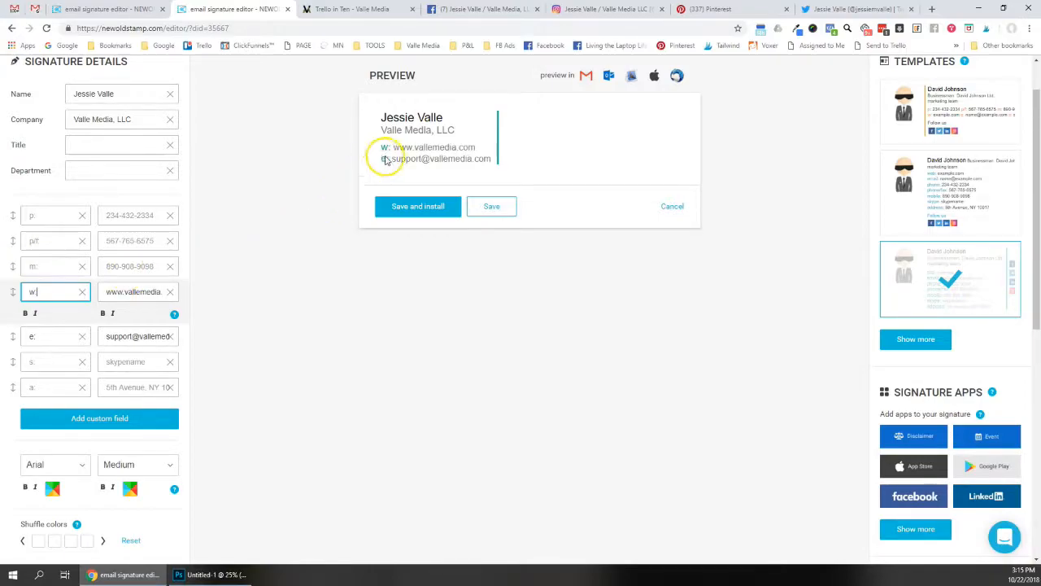
{"action": "scroll", "coordinate": [97, 336], "scroll_direction": "down", "scroll_amount": 1}
{"action": "scroll", "coordinate": [98, 336], "scroll_direction": "down", "scroll_amount": 3}
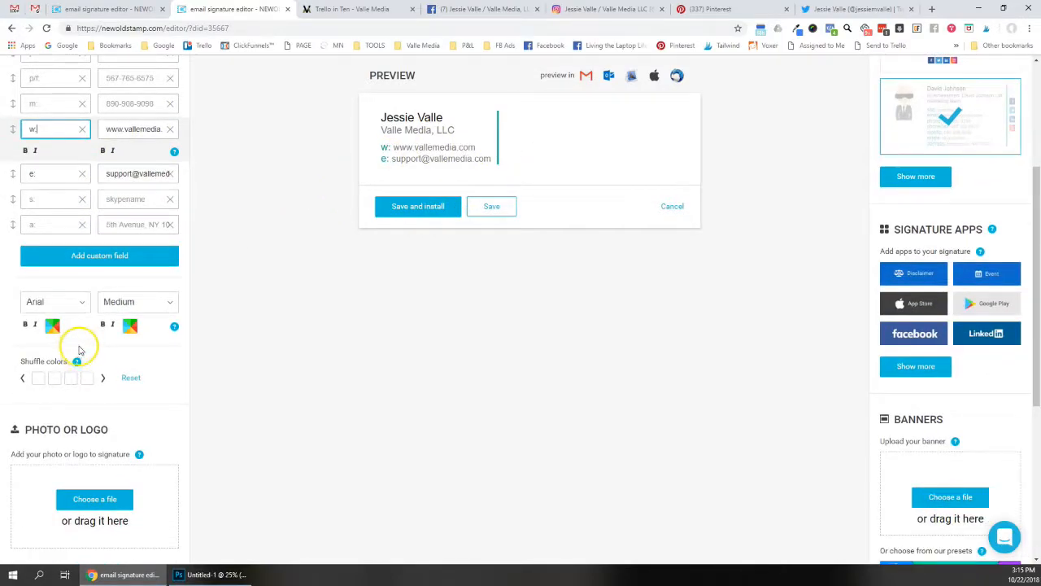
Set the details font to Georgia and the secondary colour to #4f772d
{"action": "left_click", "coordinate": [45, 304]}
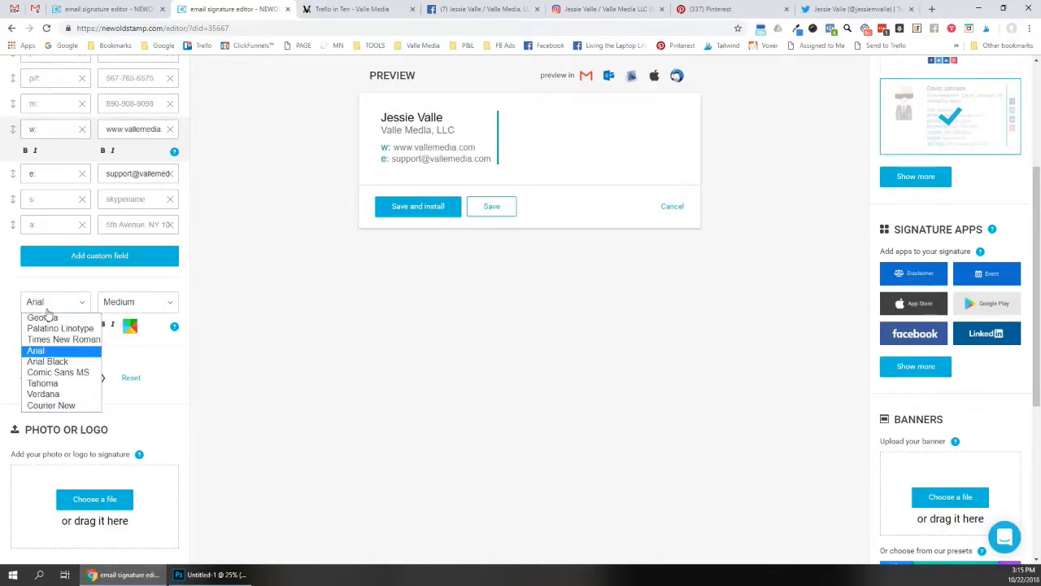
{"action": "left_click", "coordinate": [56, 318]}
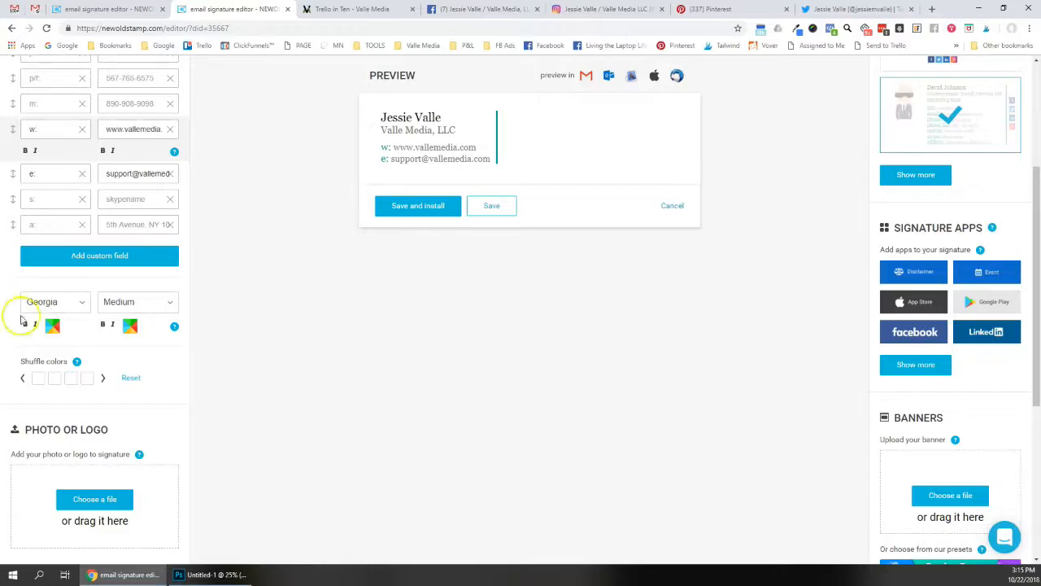
{"action": "left_click", "coordinate": [52, 326]}
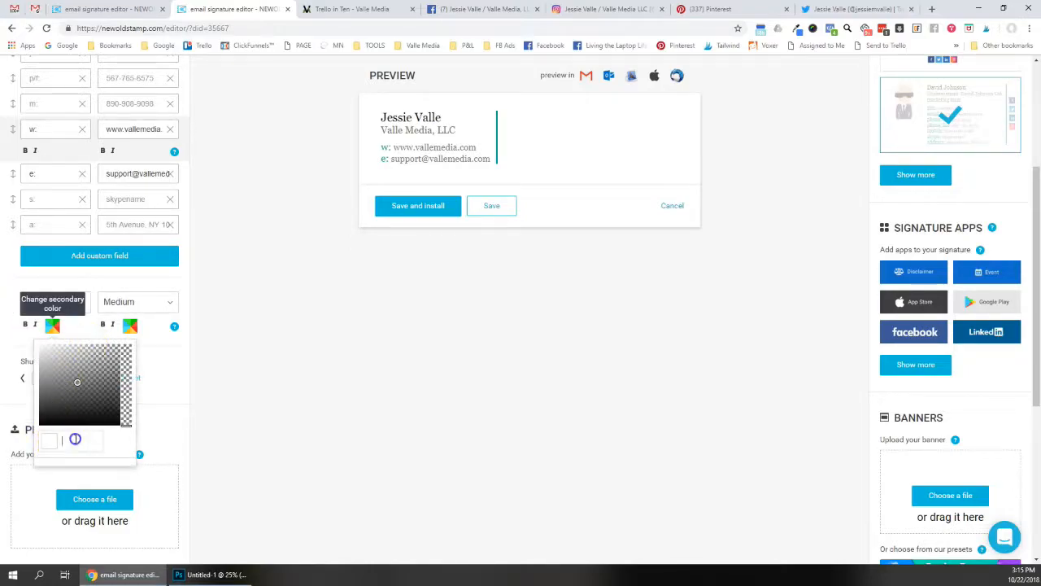
{"action": "type", "text": "4f7a2d"}
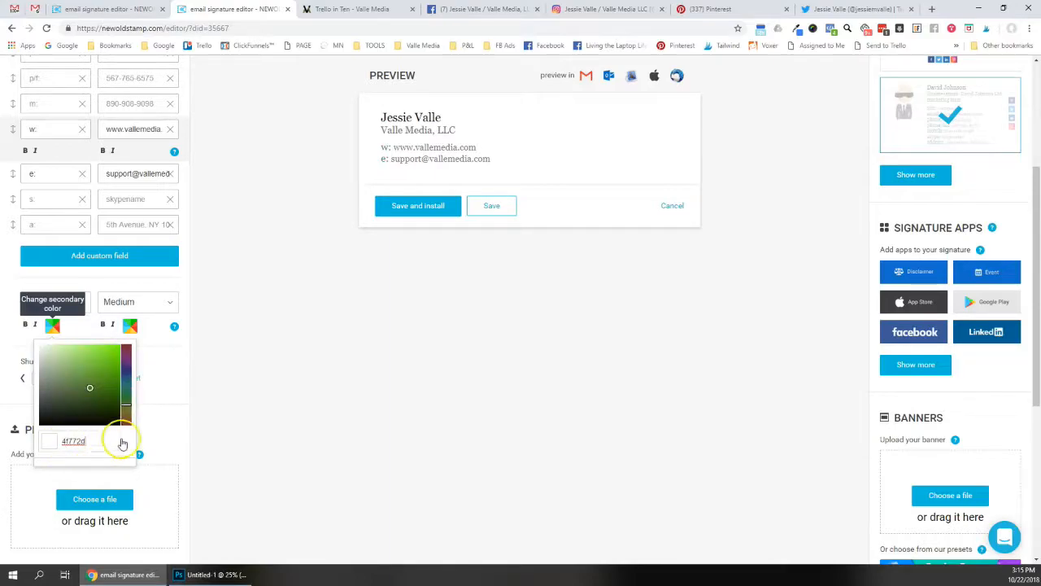
{"action": "left_click", "coordinate": [64, 441]}
{"action": "type", "text": "#"}
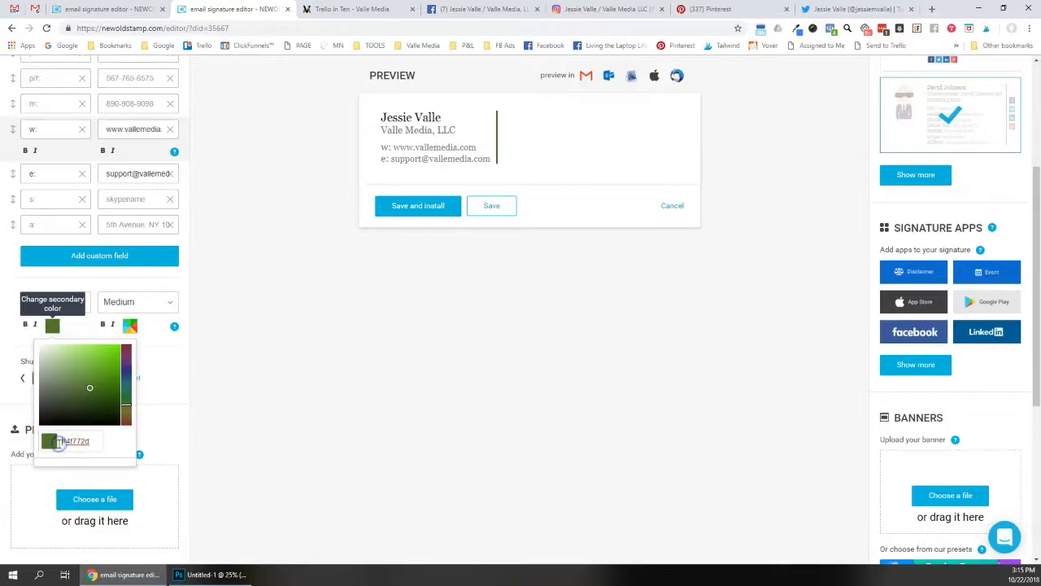
{"action": "left_click", "coordinate": [147, 377]}
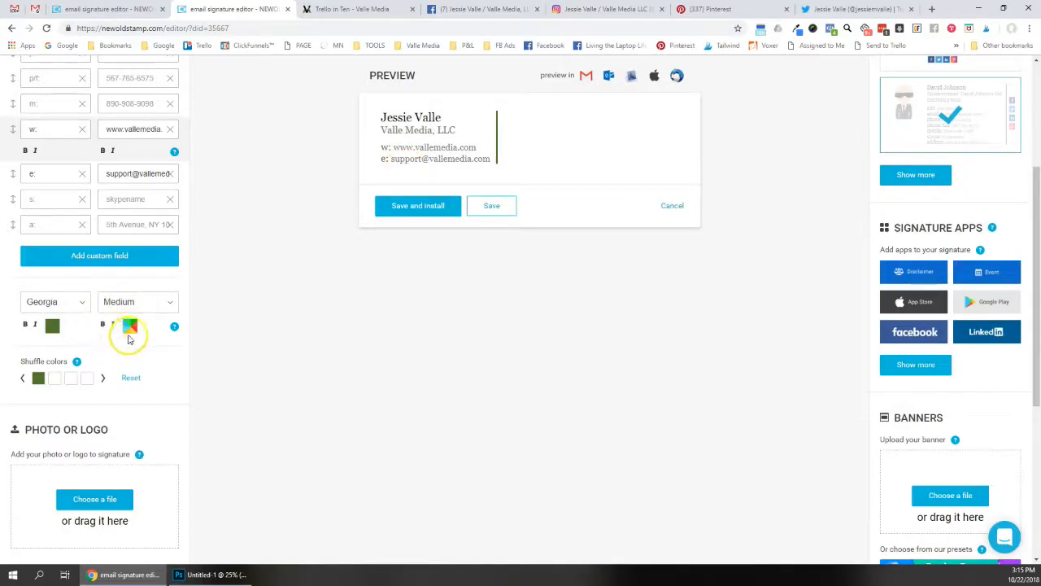
Toggle bold on the website and e-mail lines and their labels
{"action": "left_click", "coordinate": [102, 325]}
{"action": "left_click", "coordinate": [102, 325]}
{"action": "left_click", "coordinate": [25, 323]}
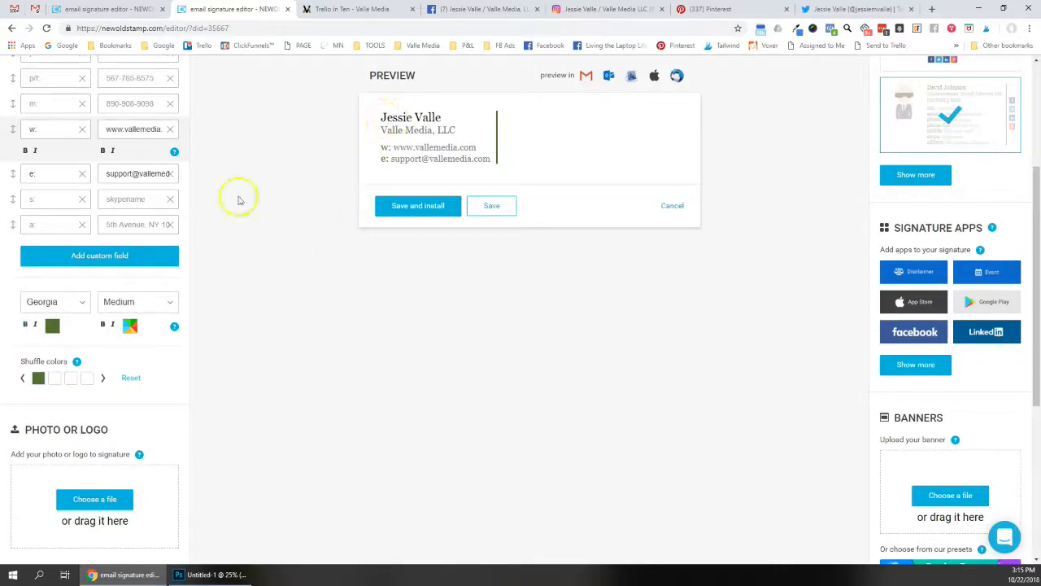
{"action": "scroll", "coordinate": [125, 372], "scroll_direction": "up", "scroll_amount": 2}
{"action": "scroll", "coordinate": [124, 372], "scroll_direction": "up", "scroll_amount": 1}
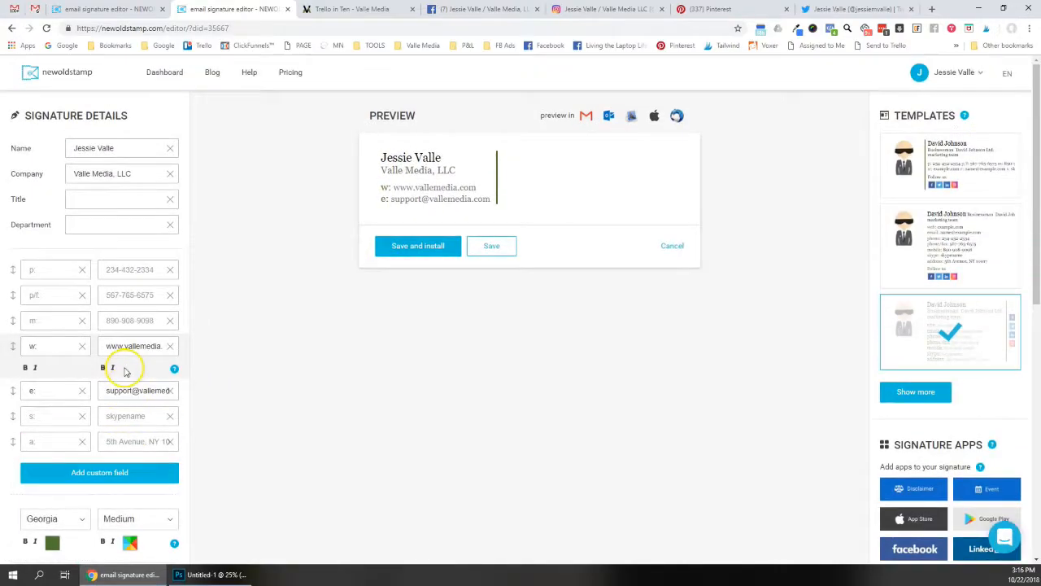
{"action": "scroll", "coordinate": [116, 370], "scroll_direction": "down", "scroll_amount": 1}
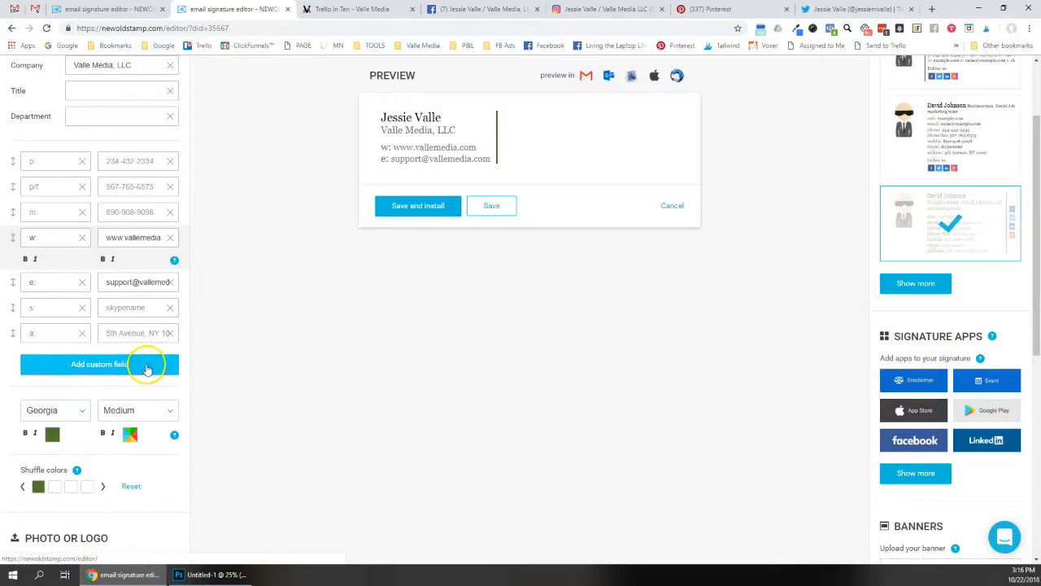
{"action": "scroll", "coordinate": [139, 366], "scroll_direction": "down", "scroll_amount": 4}
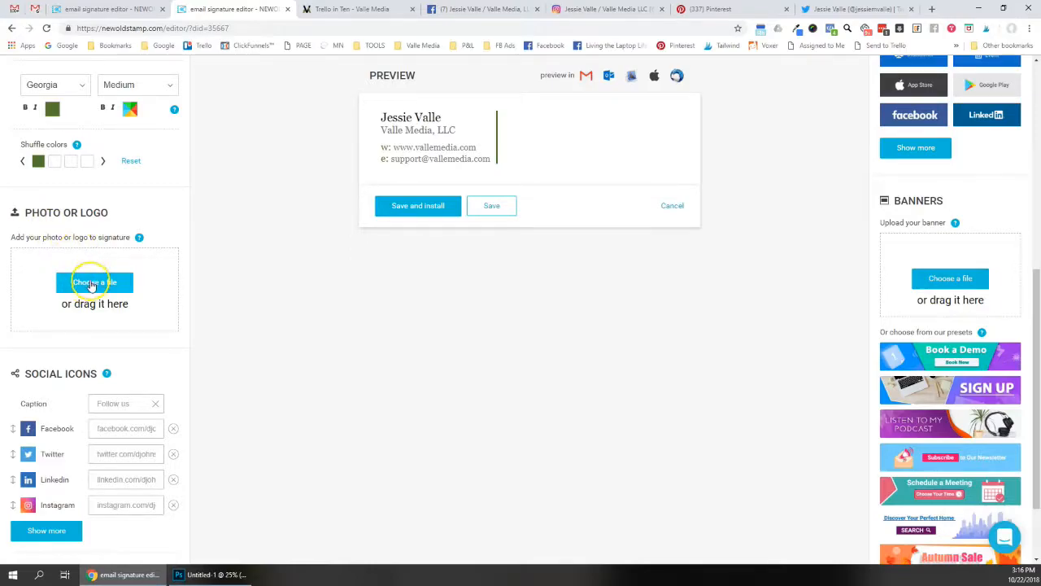
Upload the headshot photo and keep it as a rounded square
{"action": "left_click", "coordinate": [94, 283]}
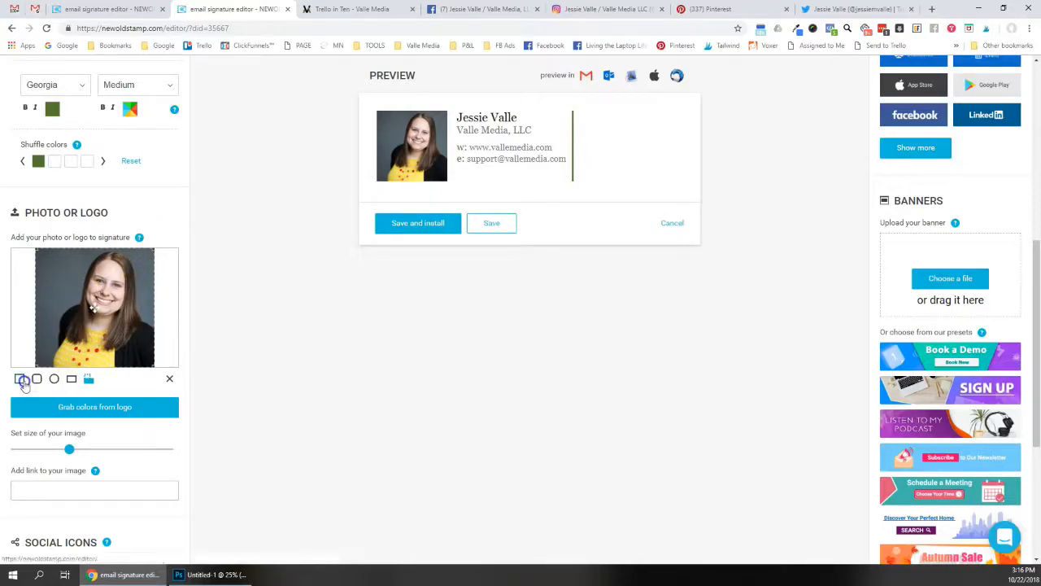
{"action": "left_click", "coordinate": [37, 380]}
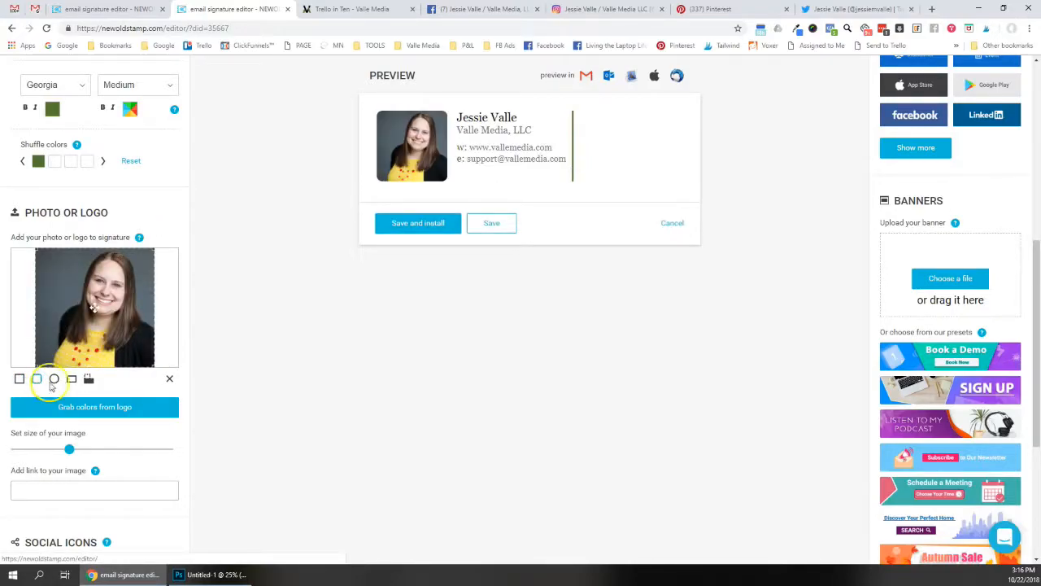
{"action": "left_click", "coordinate": [53, 379]}
{"action": "left_click", "coordinate": [36, 380]}
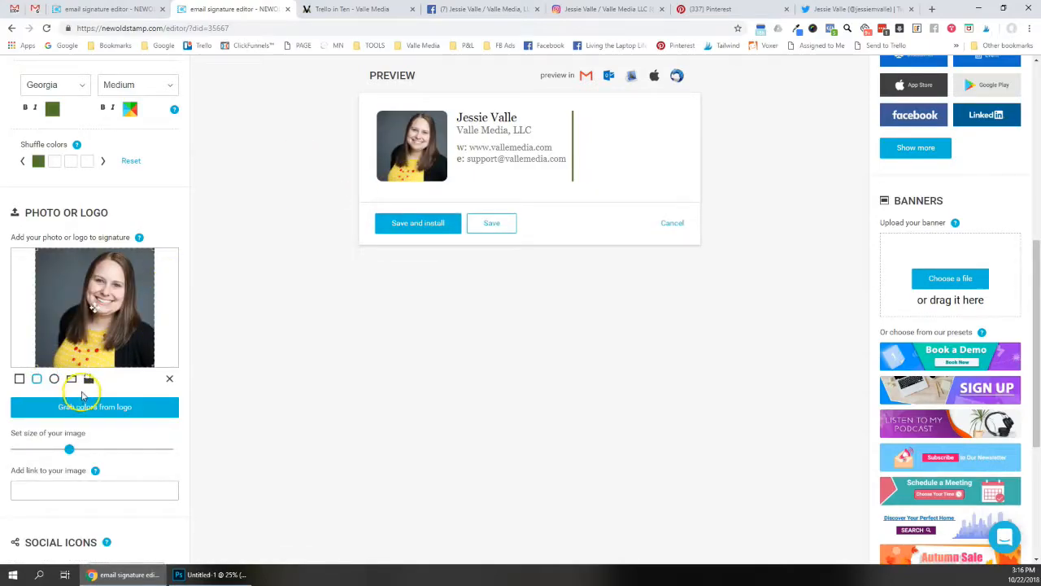
{"action": "scroll", "coordinate": [73, 379], "scroll_direction": "down", "scroll_amount": 1}
{"action": "left_click_drag", "start_coordinate": [69, 397], "coordinate": [40, 402]}
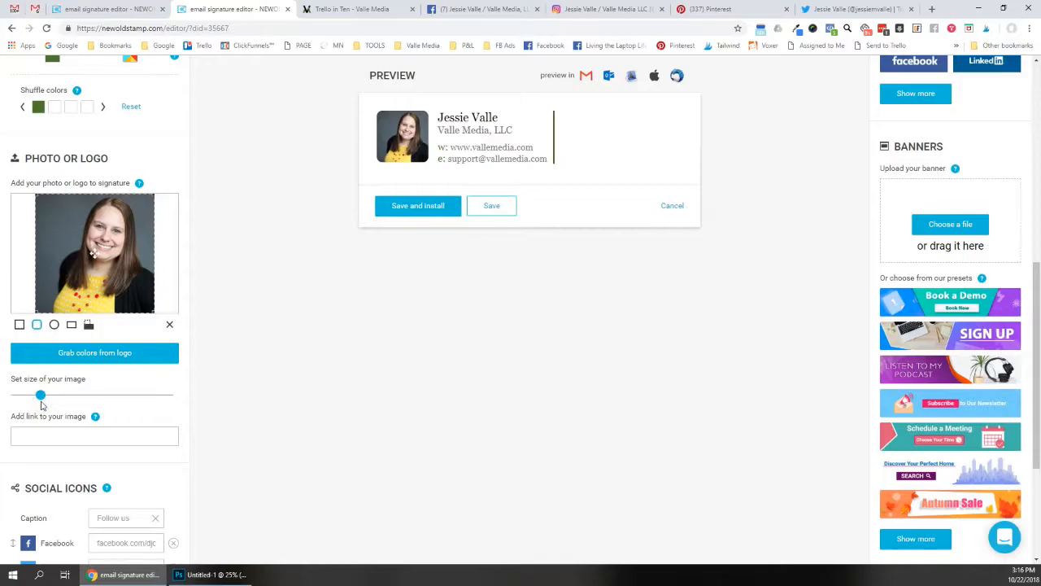
{"action": "left_click_drag", "start_coordinate": [41, 402], "coordinate": [42, 399]}
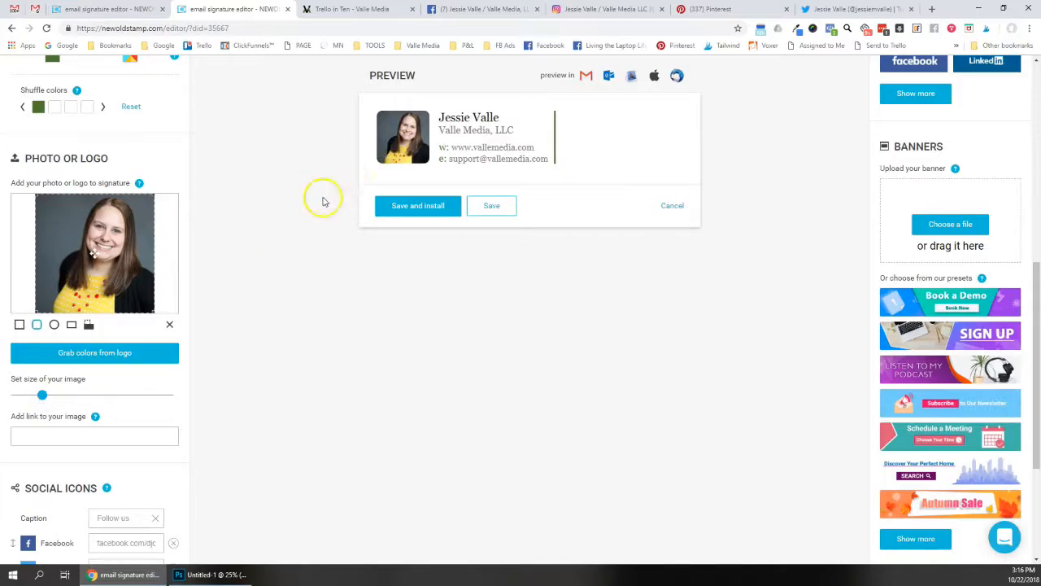
{"action": "left_click_drag", "start_coordinate": [42, 395], "coordinate": [43, 398]}
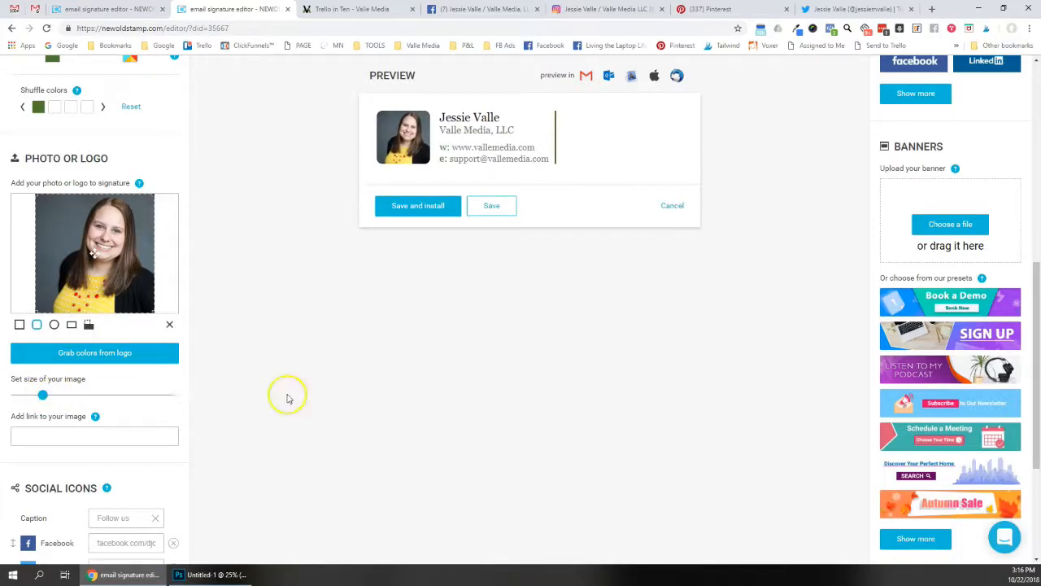
{"action": "left_click", "coordinate": [44, 441]}
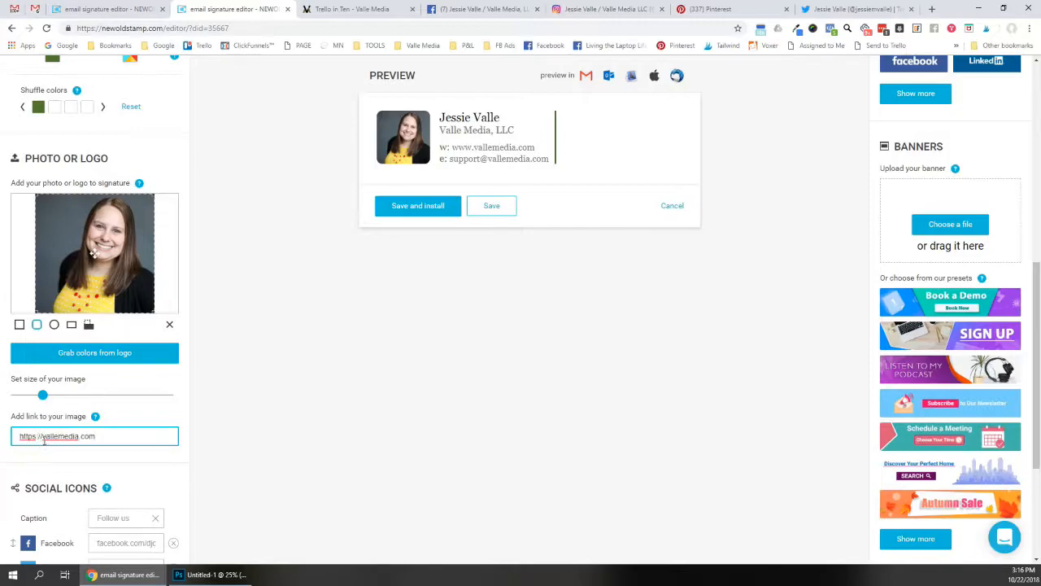
Paste the Facebook and Instagram profile addresses into their signature fields
{"action": "scroll", "coordinate": [54, 435], "scroll_direction": "down", "scroll_amount": 2}
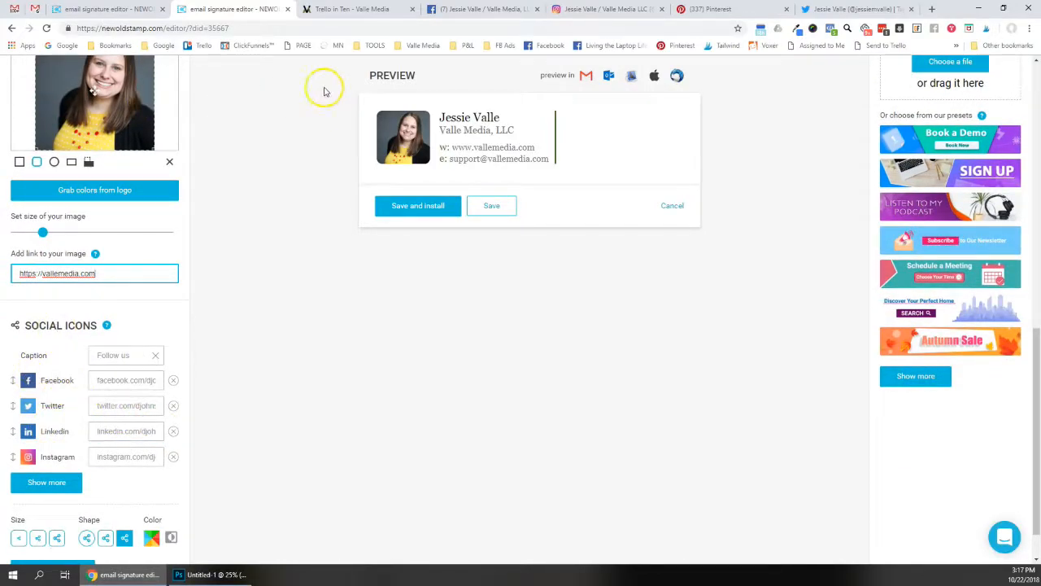
{"action": "left_click", "coordinate": [468, 9]}
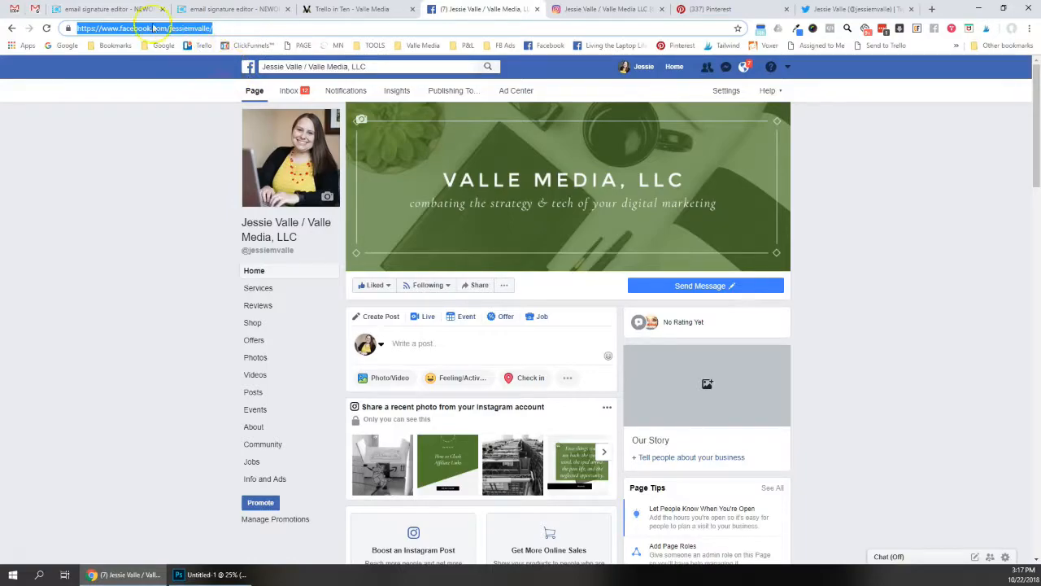
{"action": "key", "text": "ctrl+c"}
{"action": "left_click", "coordinate": [229, 9]}
{"action": "left_click", "coordinate": [121, 380]}
{"action": "key", "text": "ctrl+v"}
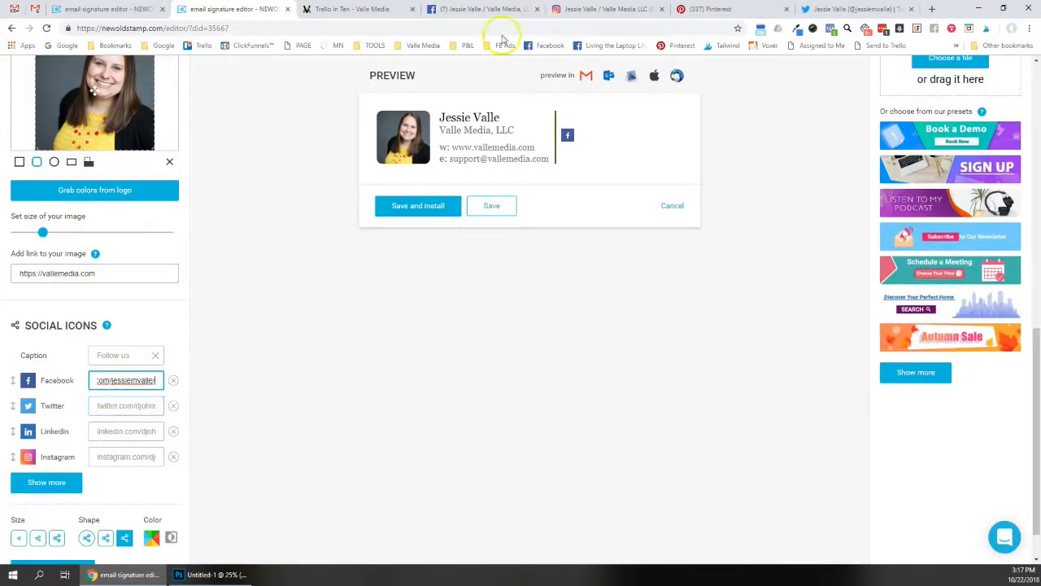
{"action": "left_click", "coordinate": [584, 9]}
{"action": "left_click", "coordinate": [229, 9]}
{"action": "left_click", "coordinate": [126, 456]}
{"action": "key", "text": "ctrl+v"}
Add Pinterest, paste the Twitter address, remove LinkedIn and move Twitter last
{"action": "left_click", "coordinate": [720, 9]}
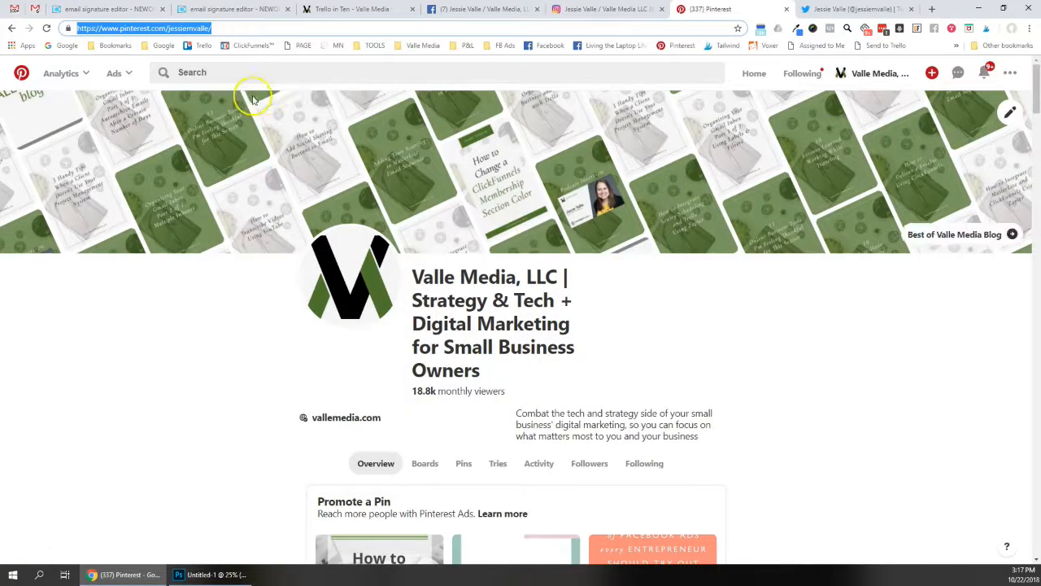
{"action": "left_click", "coordinate": [229, 9]}
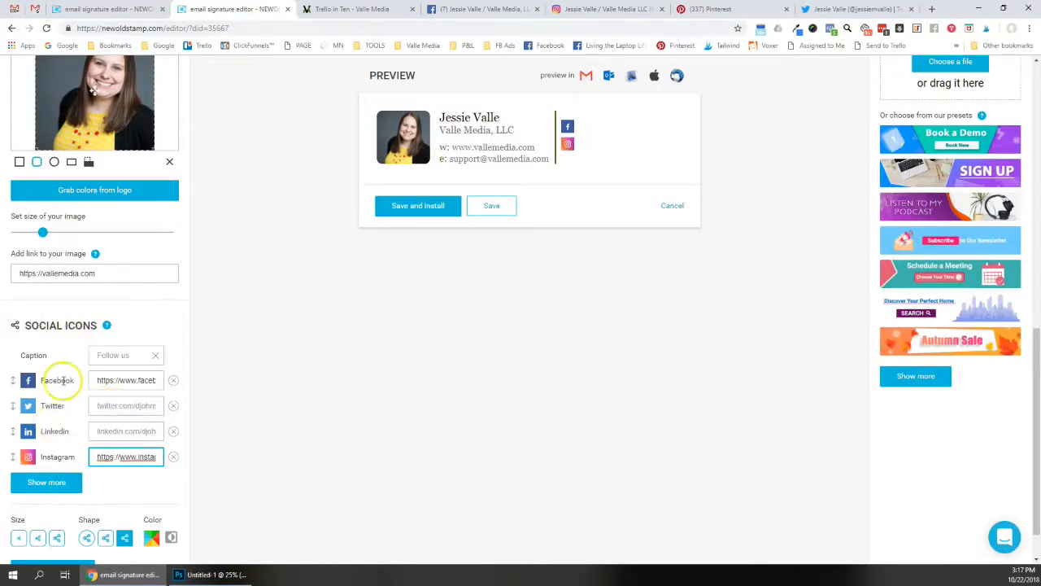
{"action": "left_click", "coordinate": [53, 484]}
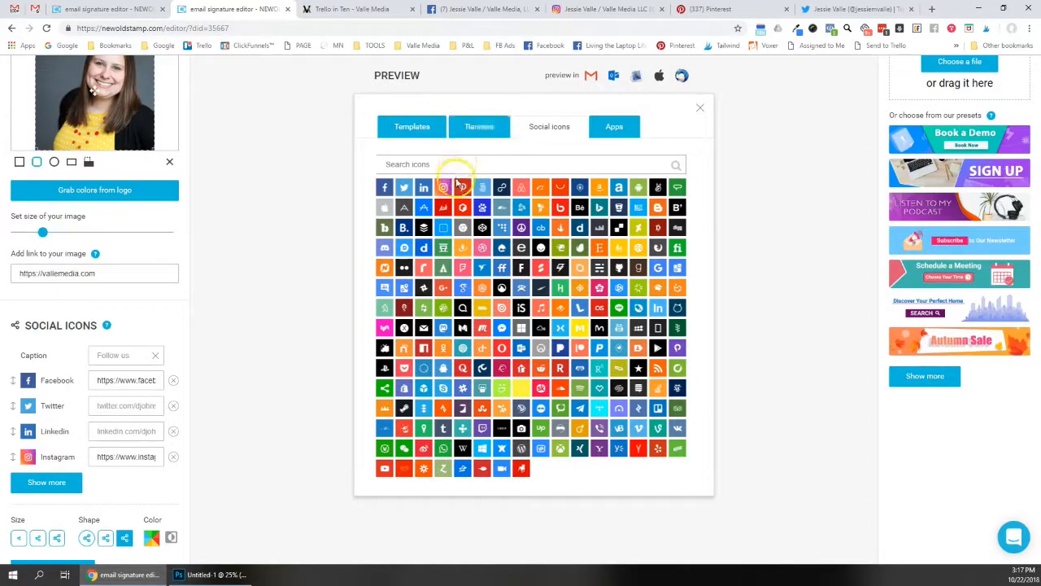
{"action": "left_click", "coordinate": [468, 190]}
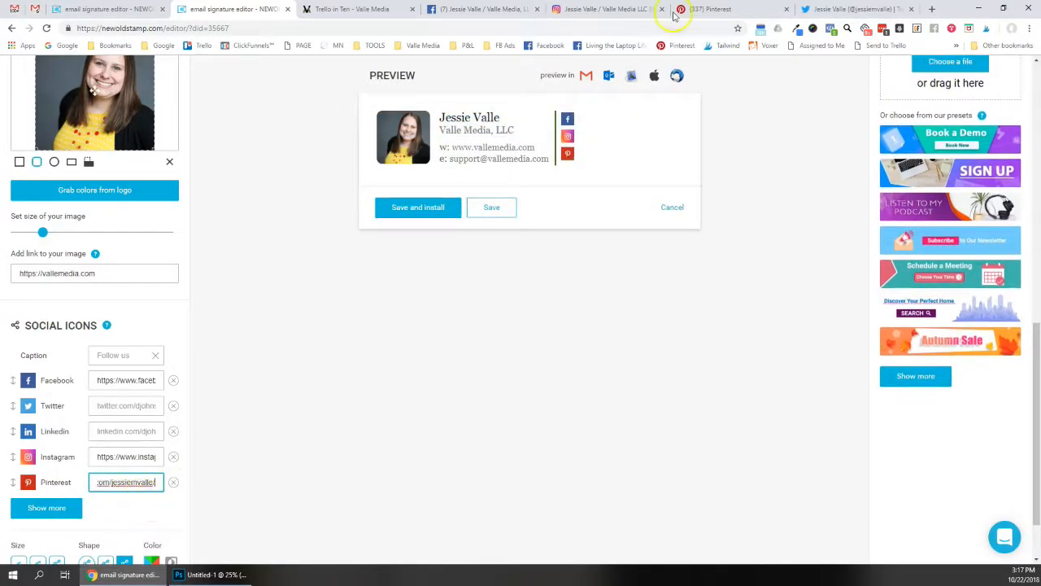
{"action": "left_click", "coordinate": [854, 9]}
{"action": "left_click", "coordinate": [235, 9]}
{"action": "left_click", "coordinate": [114, 405]}
{"action": "key", "text": "ctrl+v"}
{"action": "left_click", "coordinate": [105, 432]}
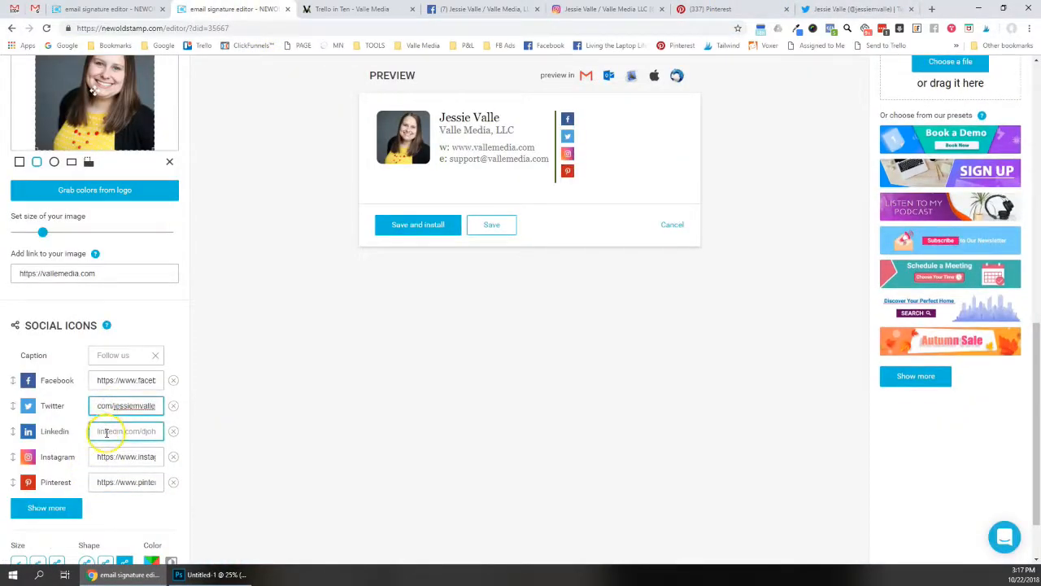
{"action": "left_click", "coordinate": [174, 431]}
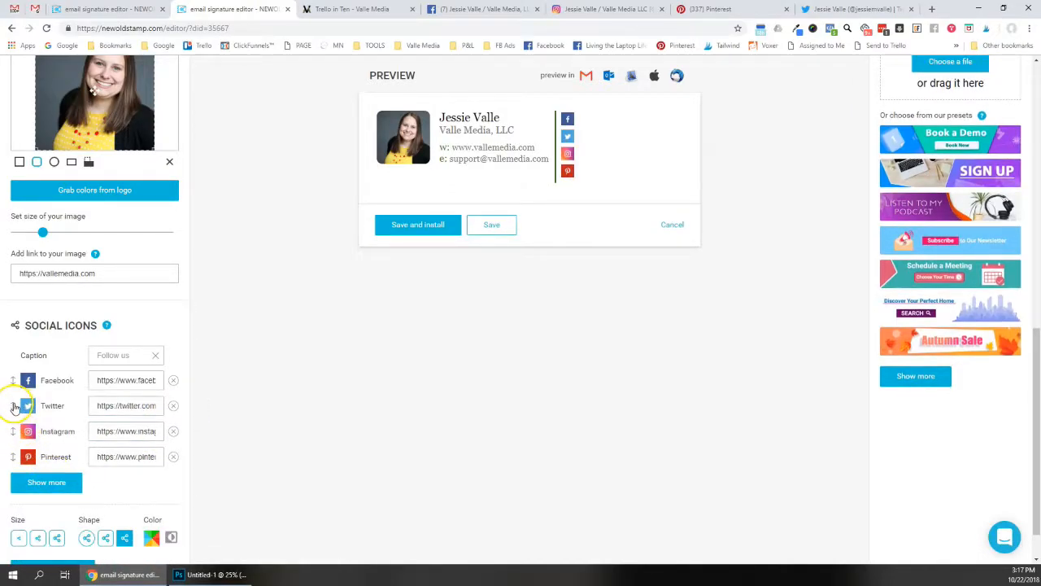
{"action": "left_click_drag", "start_coordinate": [14, 406], "coordinate": [16, 459]}
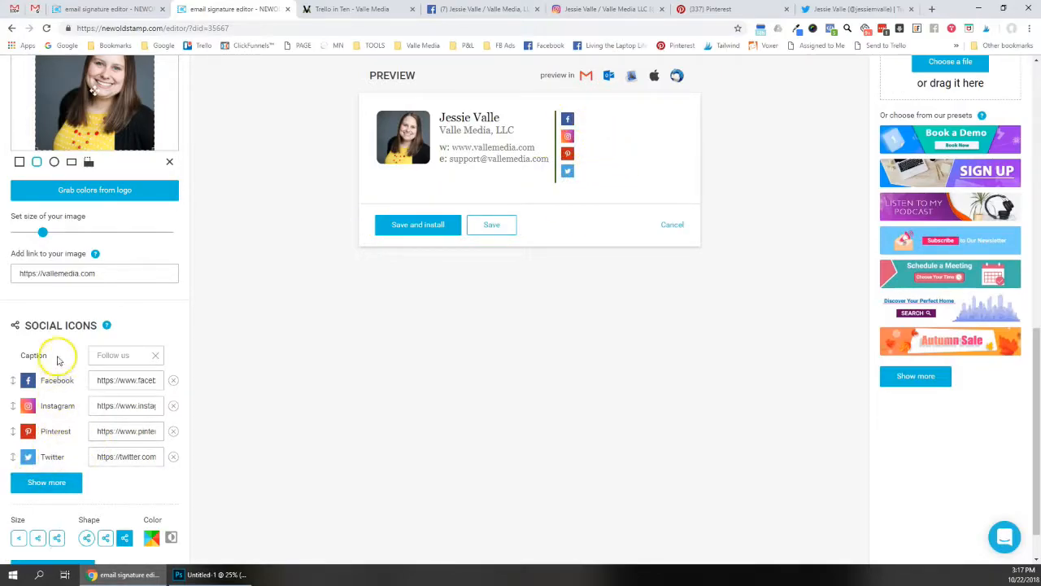
Make the social icons green #4f772d, middle shape and smallest size. Enlarge the photo slightly
{"action": "scroll", "coordinate": [66, 375], "scroll_direction": "down", "scroll_amount": 1}
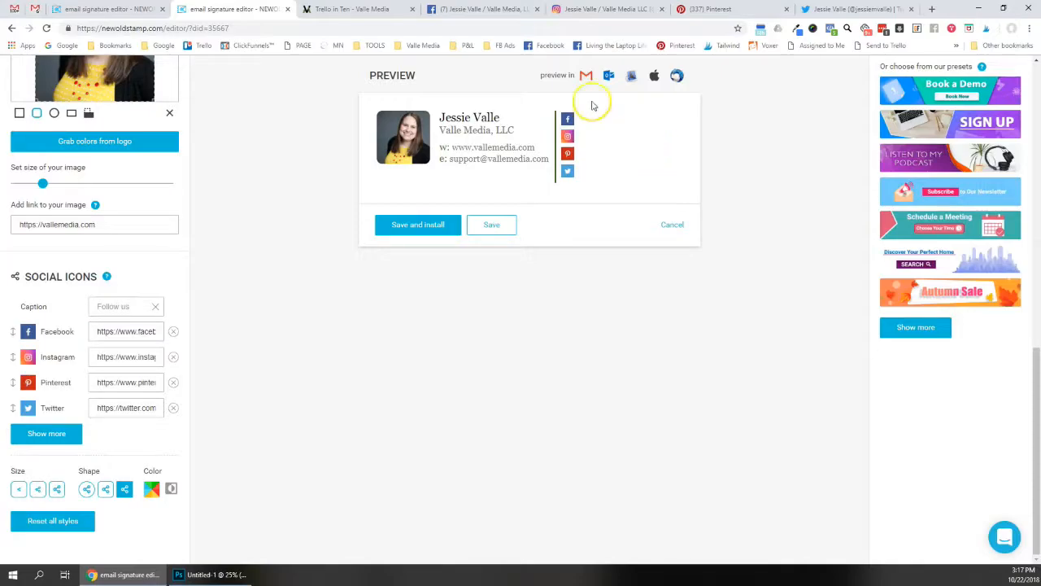
{"action": "left_click", "coordinate": [152, 489]}
{"action": "left_click", "coordinate": [143, 463]}
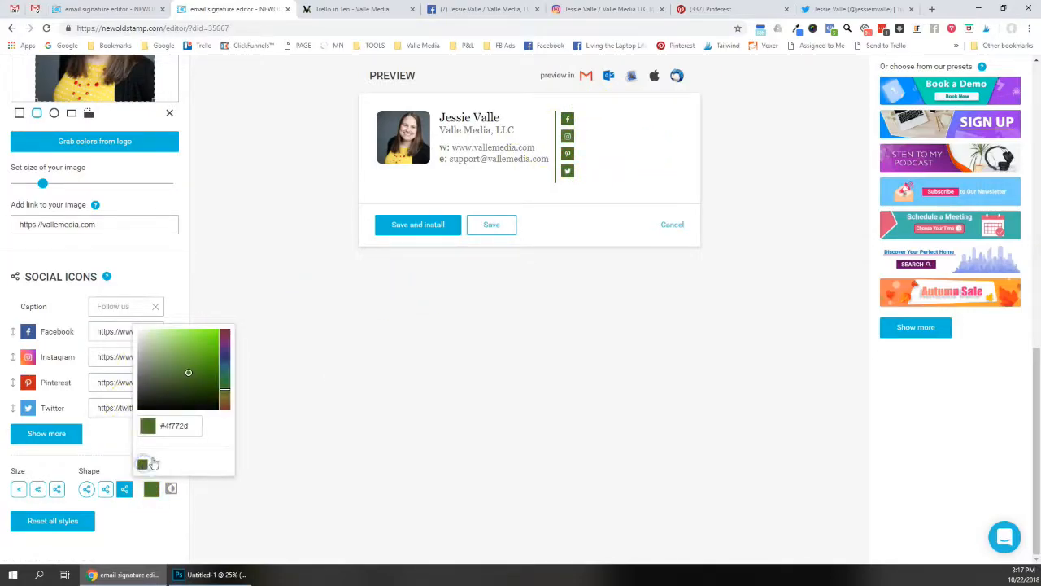
{"action": "left_click", "coordinate": [106, 498]}
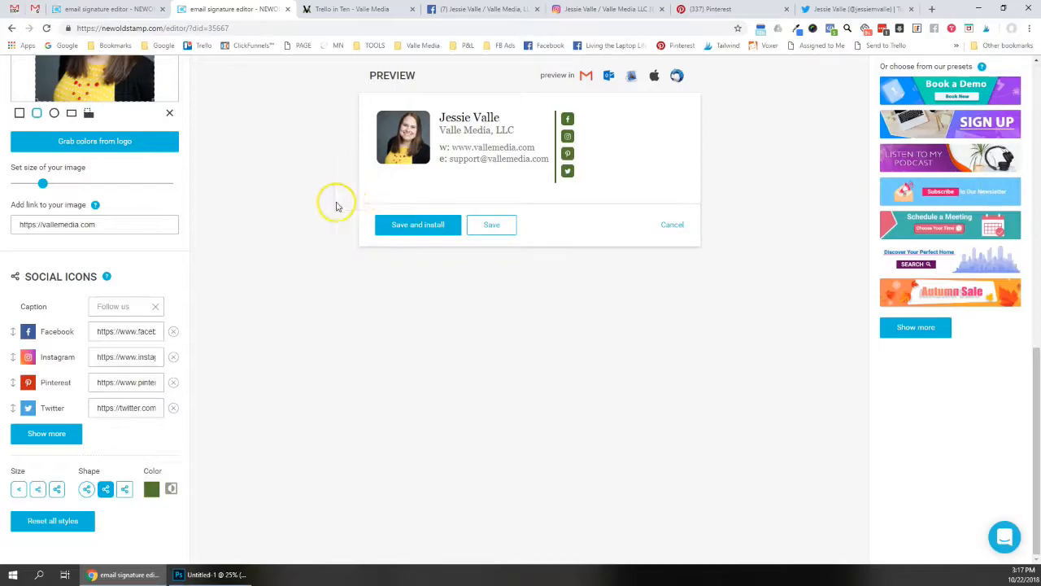
{"action": "left_click", "coordinate": [19, 489]}
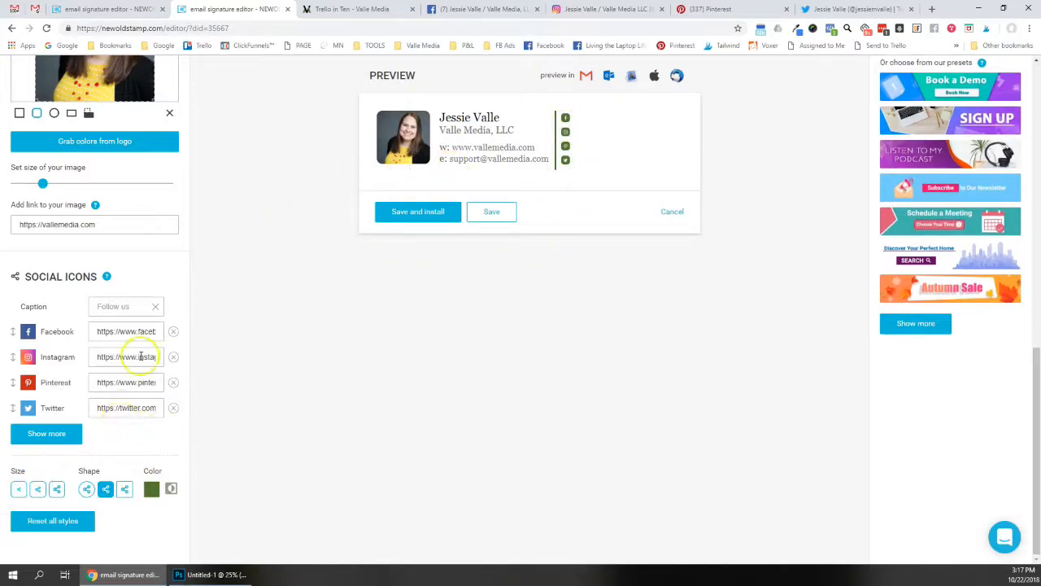
{"action": "left_click_drag", "start_coordinate": [45, 186], "coordinate": [51, 187]}
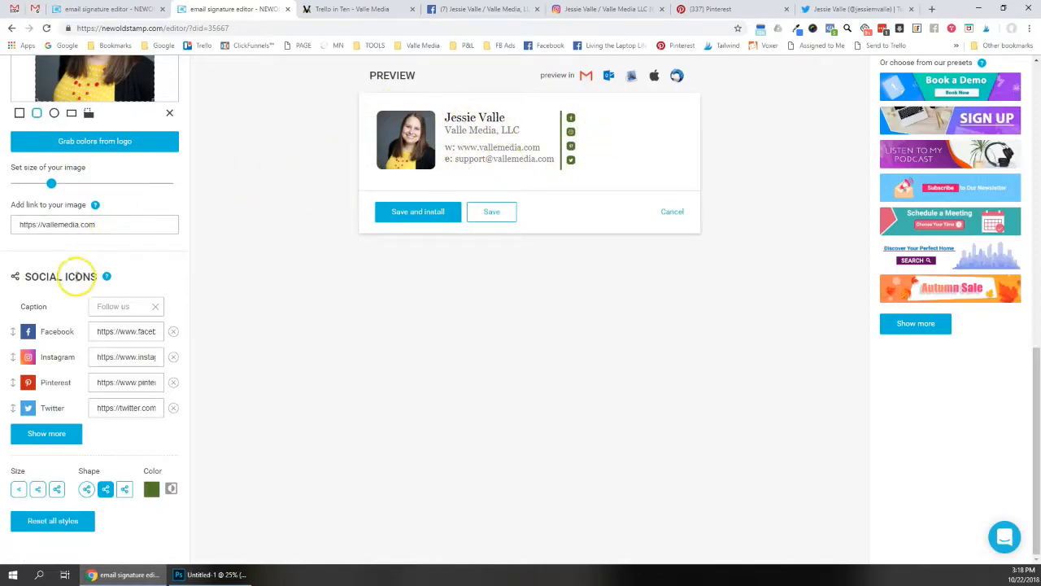
Add an event button titled 'title here' with link text 'register' and a calendar icon
{"action": "scroll", "coordinate": [374, 322], "scroll_direction": "up", "scroll_amount": 2}
{"action": "scroll", "coordinate": [316, 364], "scroll_direction": "up", "scroll_amount": 2}
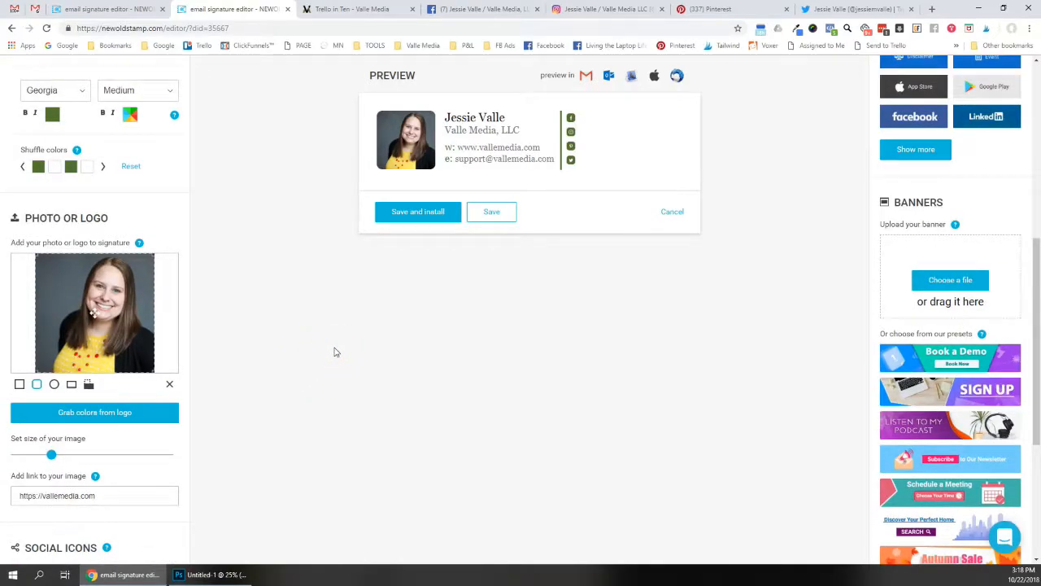
{"action": "scroll", "coordinate": [927, 204], "scroll_direction": "up", "scroll_amount": 6}
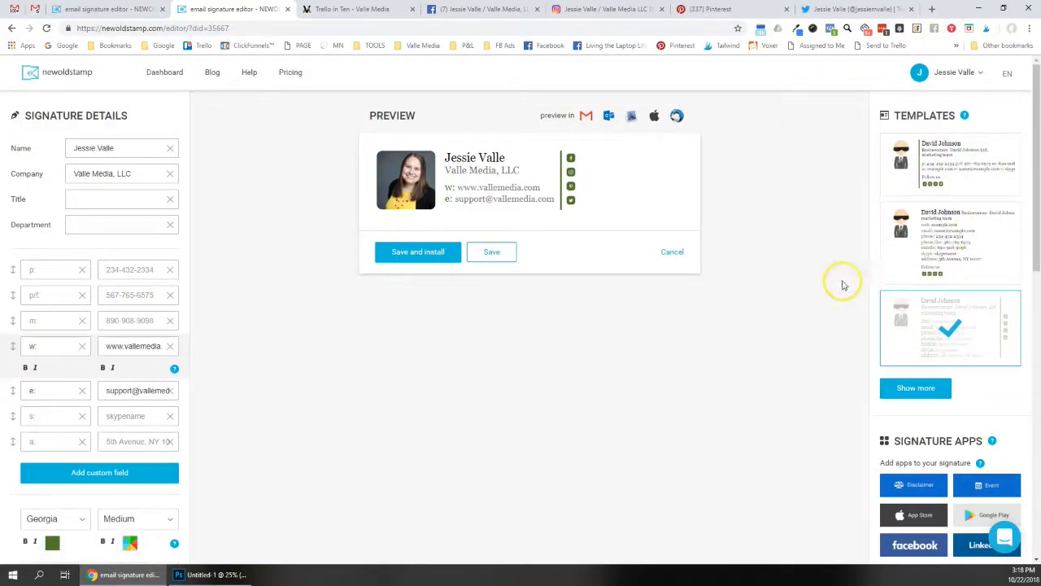
{"action": "scroll", "coordinate": [937, 216], "scroll_direction": "down", "scroll_amount": 3}
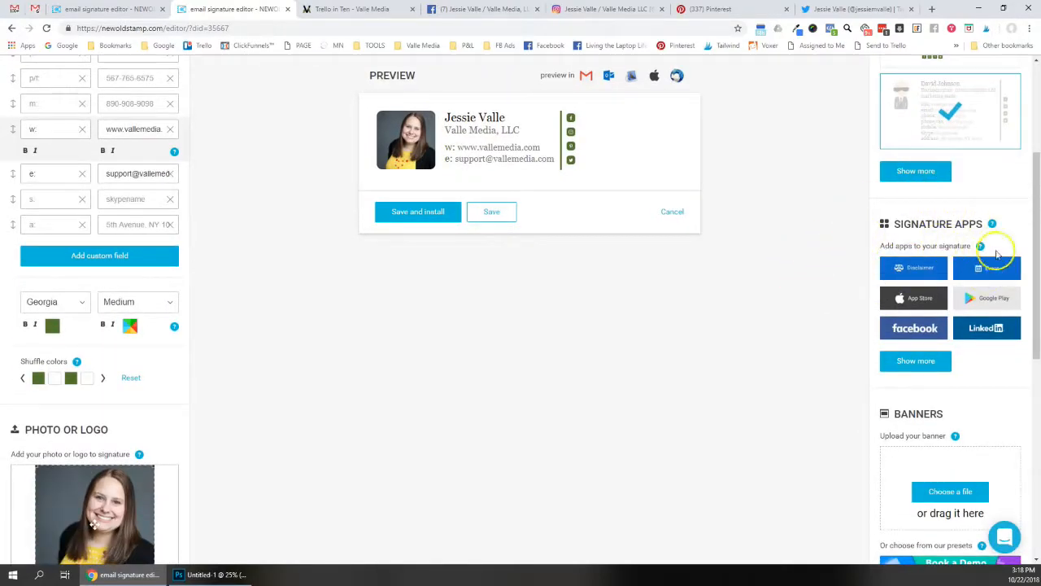
{"action": "left_click", "coordinate": [984, 269]}
{"action": "left_click", "coordinate": [498, 271]}
{"action": "left_click", "coordinate": [481, 218]}
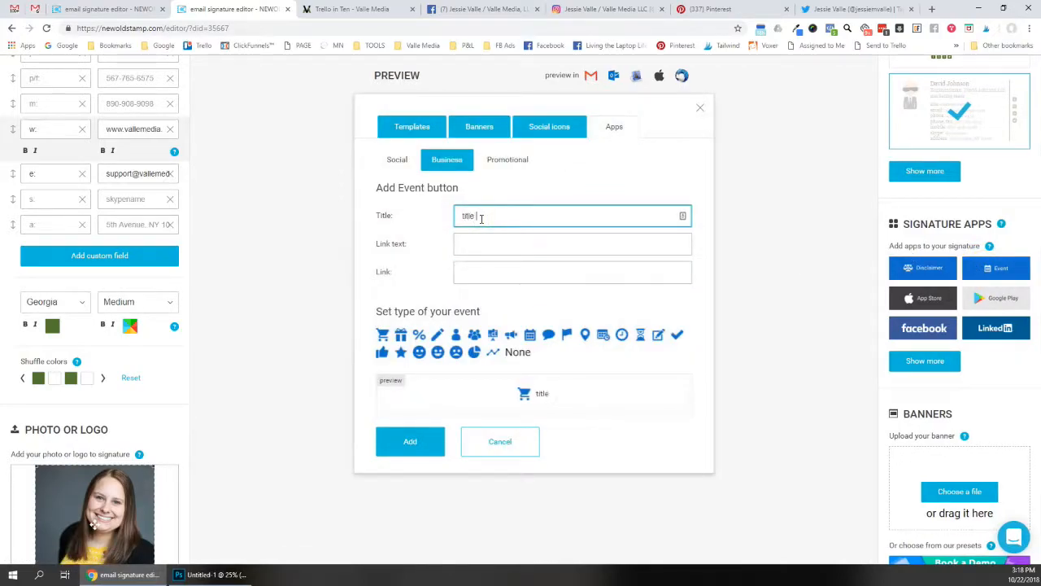
{"action": "key", "text": "Tab"}
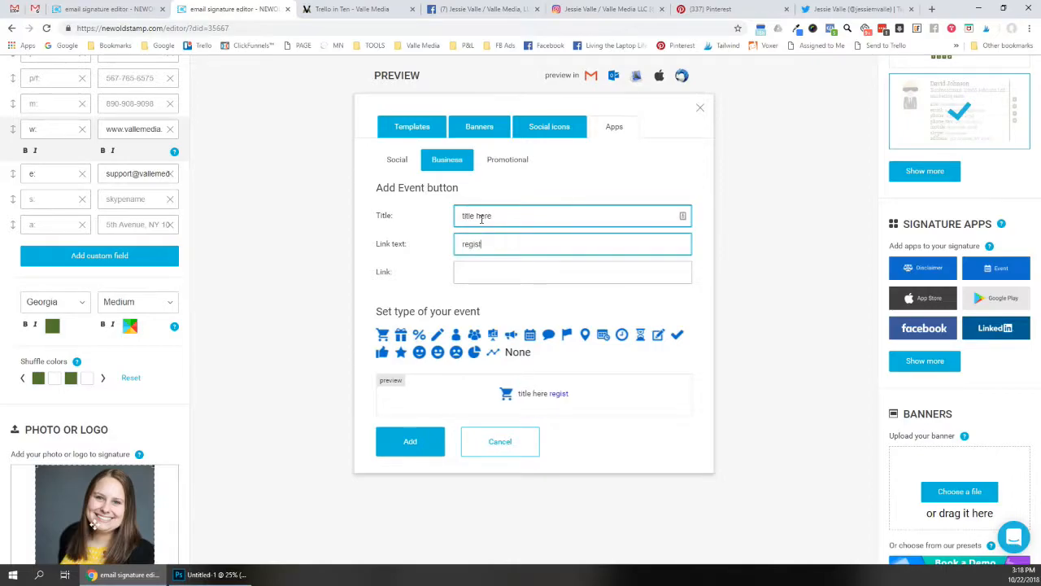
{"action": "left_click", "coordinate": [469, 246]}
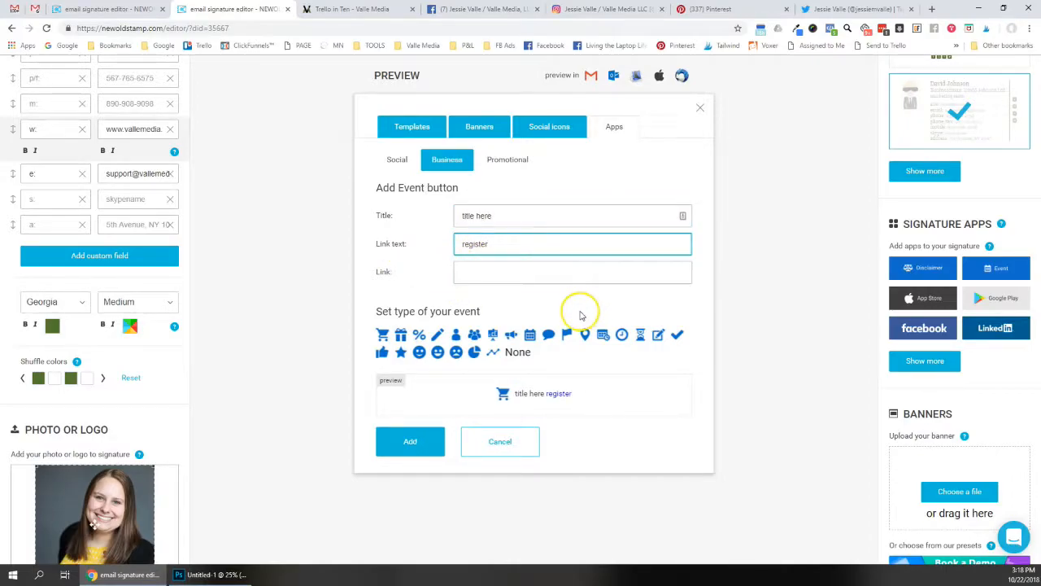
{"action": "left_click", "coordinate": [531, 340]}
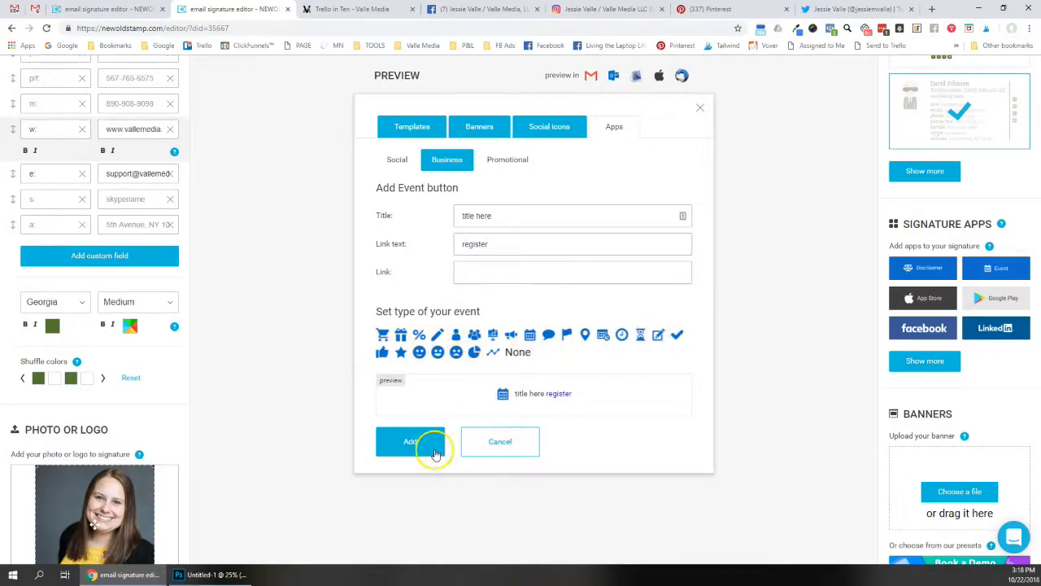
{"action": "left_click", "coordinate": [411, 441]}
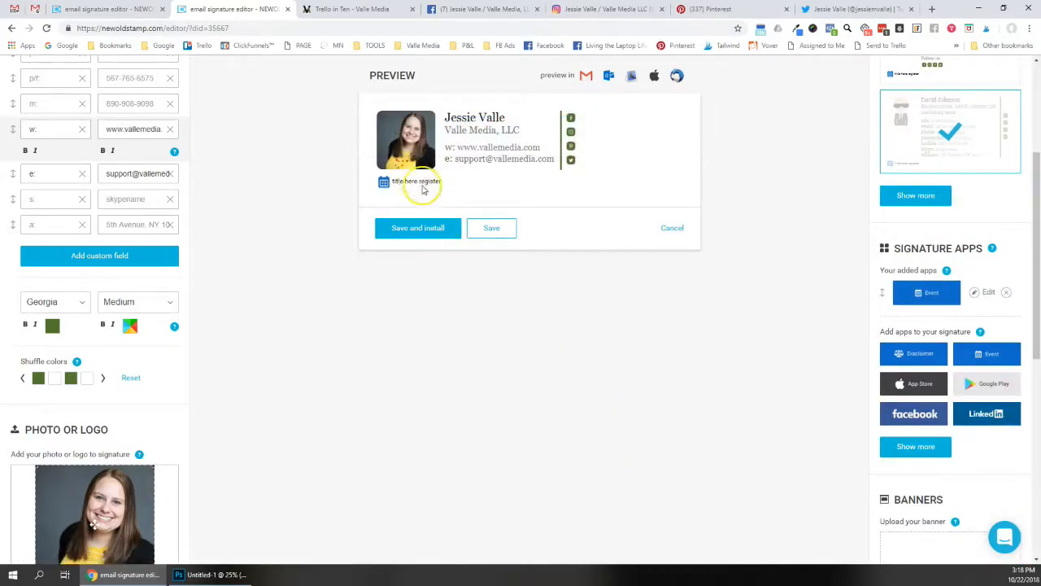
Add a grey App Store badge and an outlined 'Like us on Facebook' button to the signature
{"action": "scroll", "coordinate": [935, 357], "scroll_direction": "down", "scroll_amount": 1}
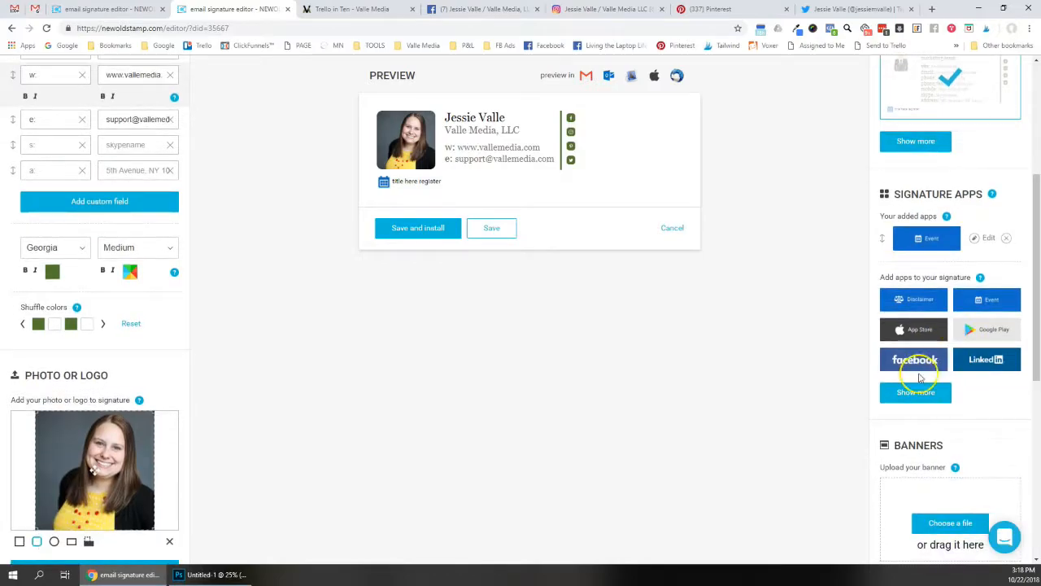
{"action": "left_click", "coordinate": [923, 341]}
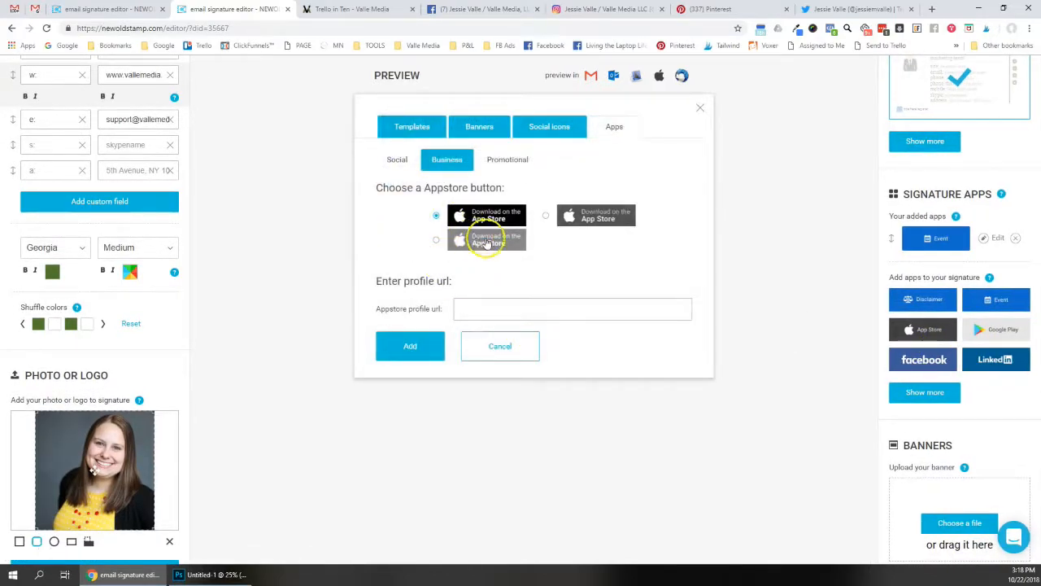
{"action": "left_click", "coordinate": [435, 240]}
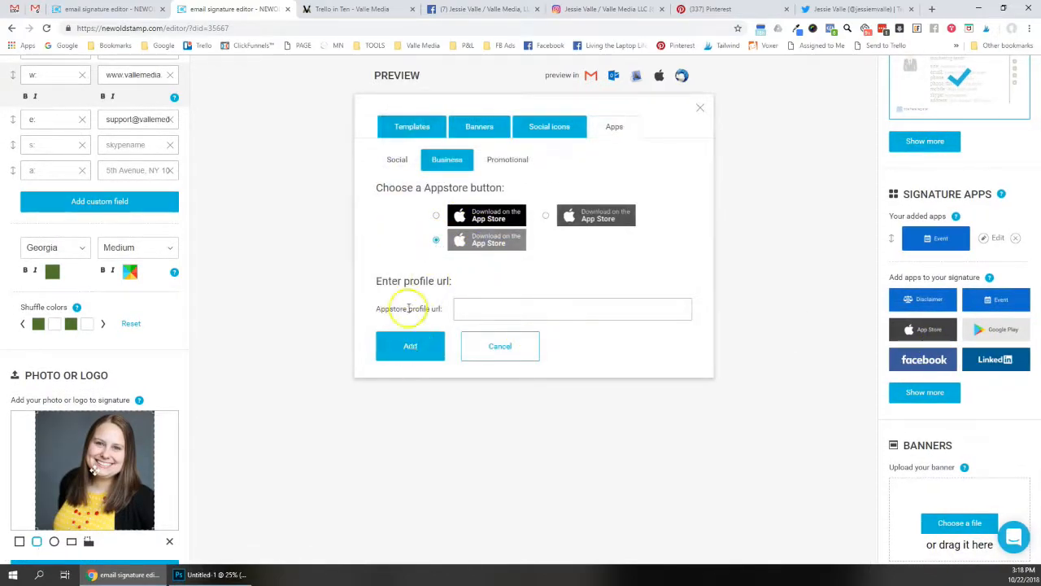
{"action": "left_click", "coordinate": [410, 345]}
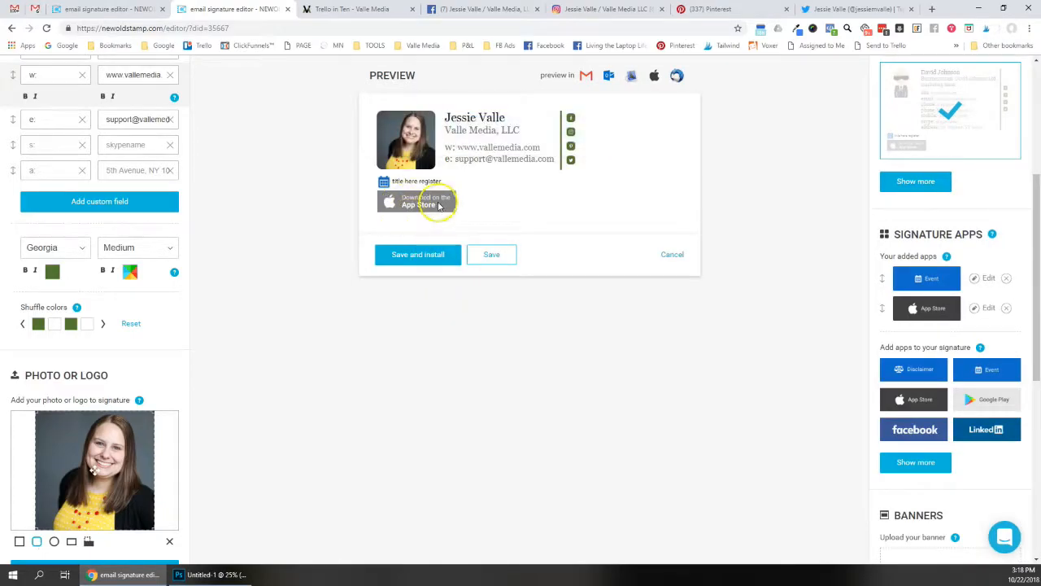
{"action": "left_click", "coordinate": [911, 431]}
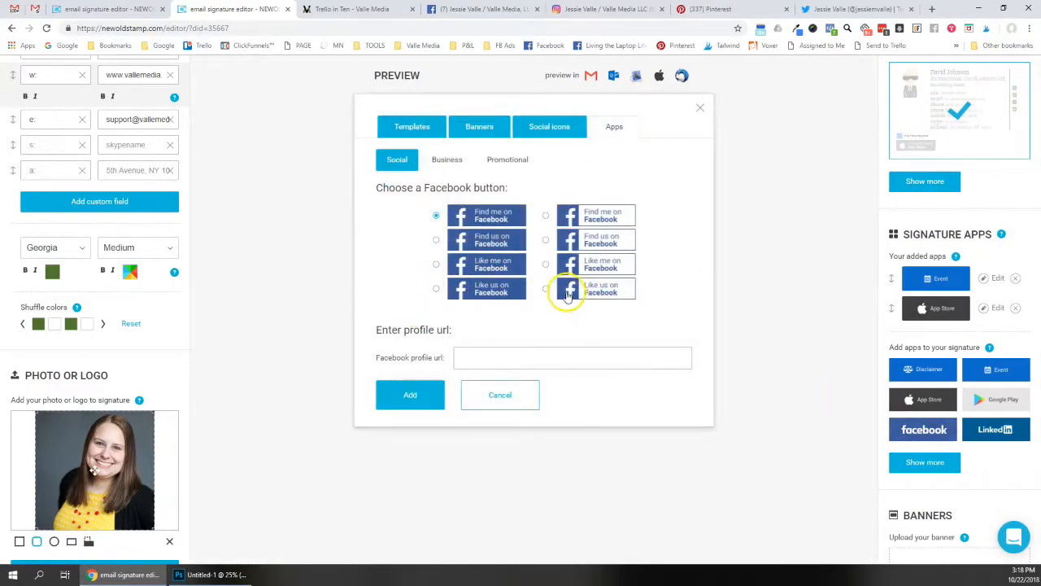
{"action": "left_click", "coordinate": [496, 358]}
{"action": "left_click", "coordinate": [407, 398]}
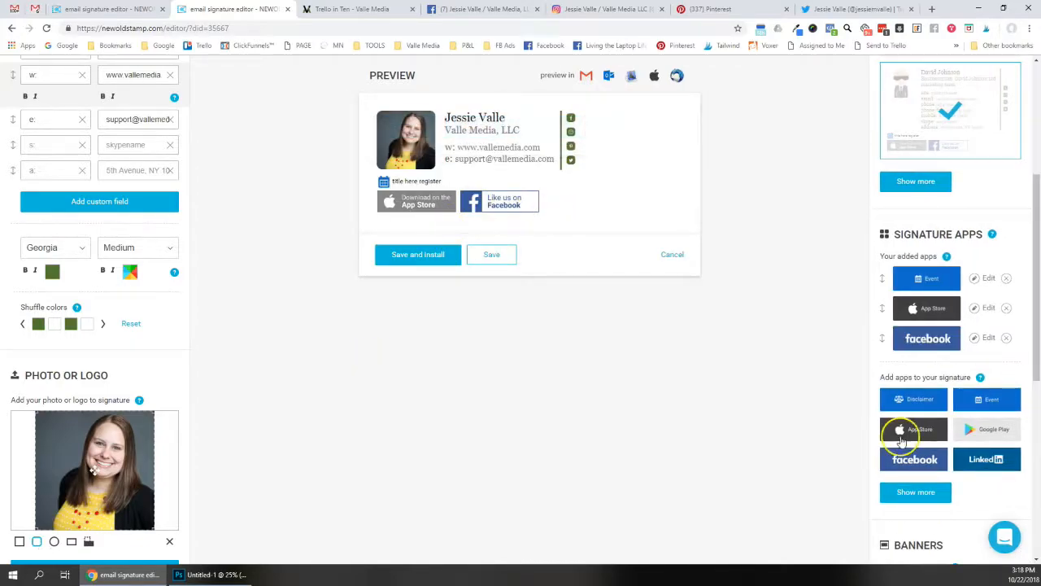
Reorder the added apps, then delete every app button, confirming each removal
{"action": "left_click_drag", "start_coordinate": [884, 338], "coordinate": [874, 276]}
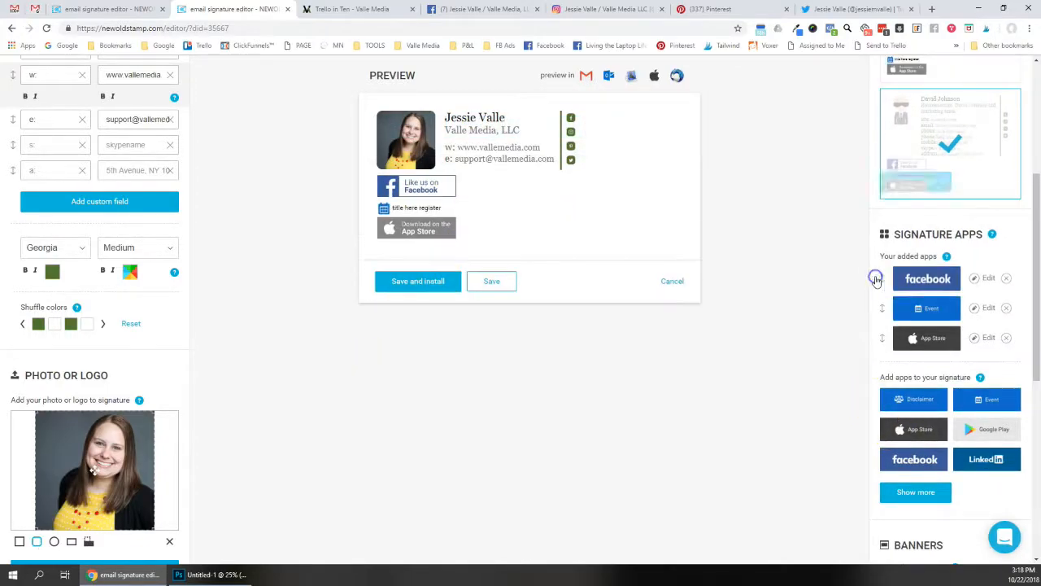
{"action": "left_click_drag", "start_coordinate": [881, 348], "coordinate": [883, 374]}
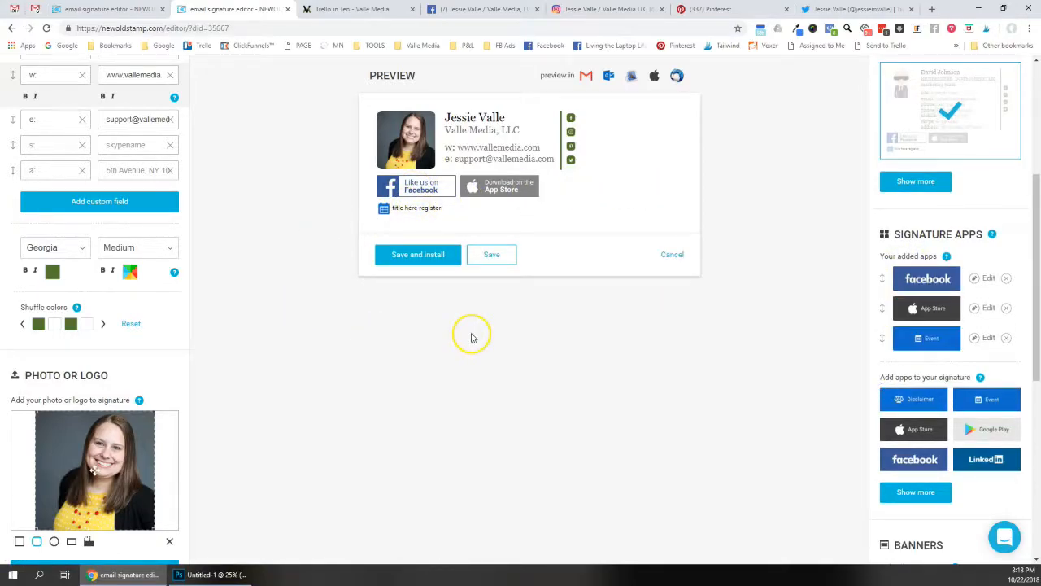
{"action": "left_click", "coordinate": [557, 213]}
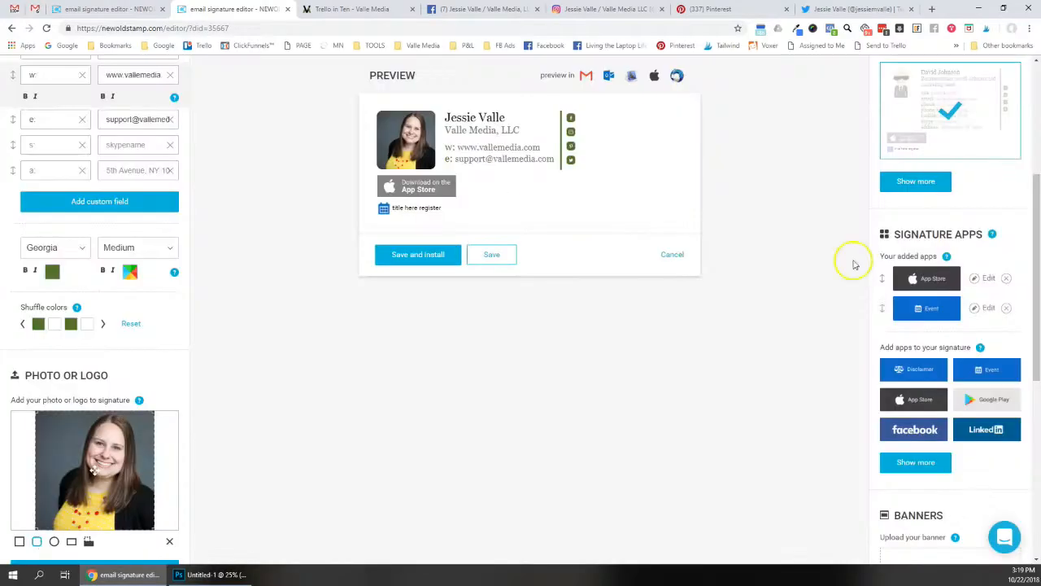
{"action": "left_click", "coordinate": [1004, 279]}
{"action": "left_click", "coordinate": [470, 209]}
{"action": "left_click", "coordinate": [1004, 242]}
{"action": "left_click", "coordinate": [472, 206]}
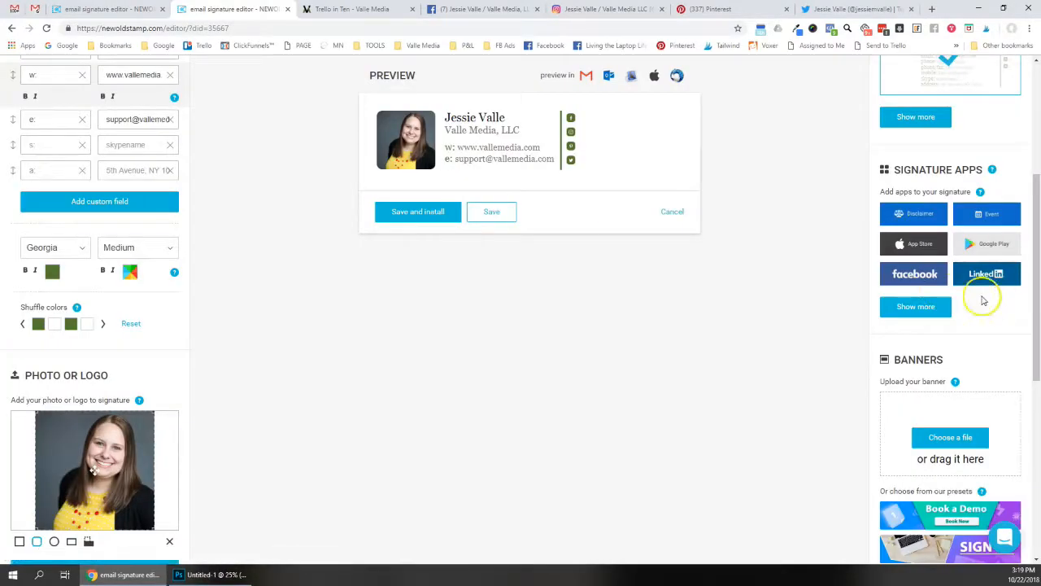
{"action": "scroll", "coordinate": [950, 284], "scroll_direction": "down", "scroll_amount": 2}
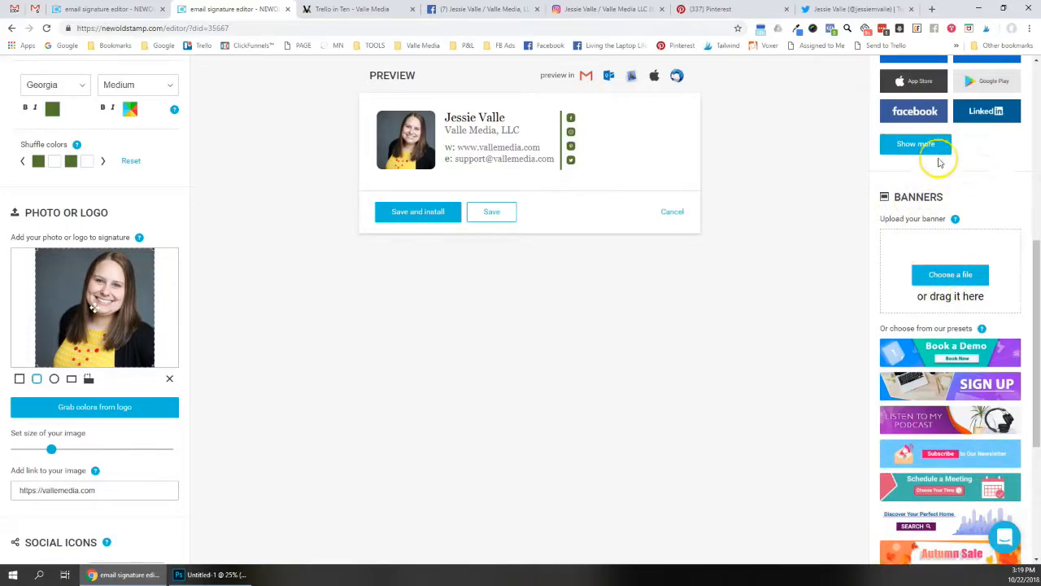
Filter the full banner gallery to Black Friday and add the Sales Black Friday banner
{"action": "scroll", "coordinate": [905, 252], "scroll_direction": "down", "scroll_amount": 1}
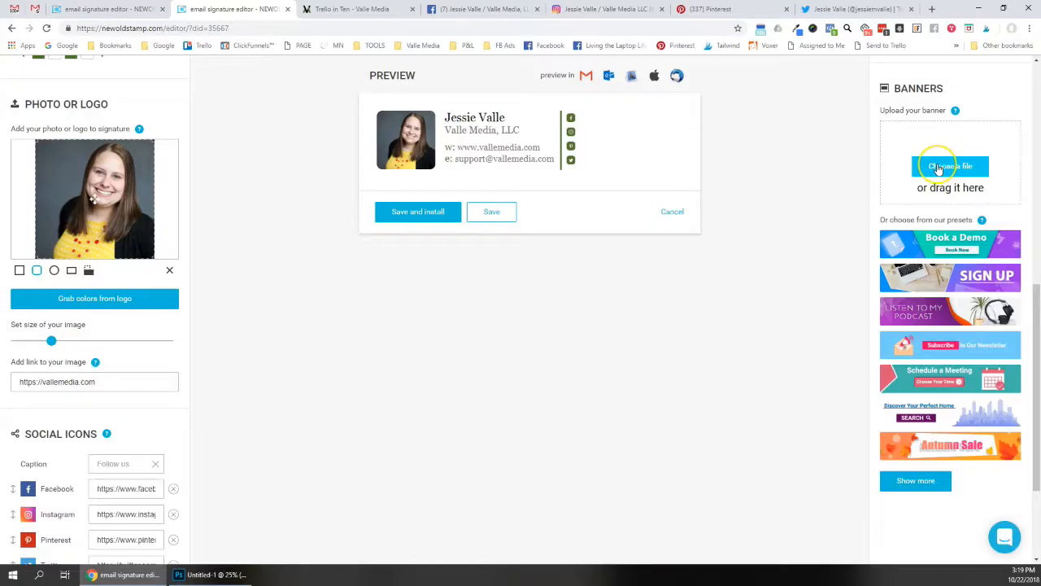
{"action": "left_click", "coordinate": [902, 481]}
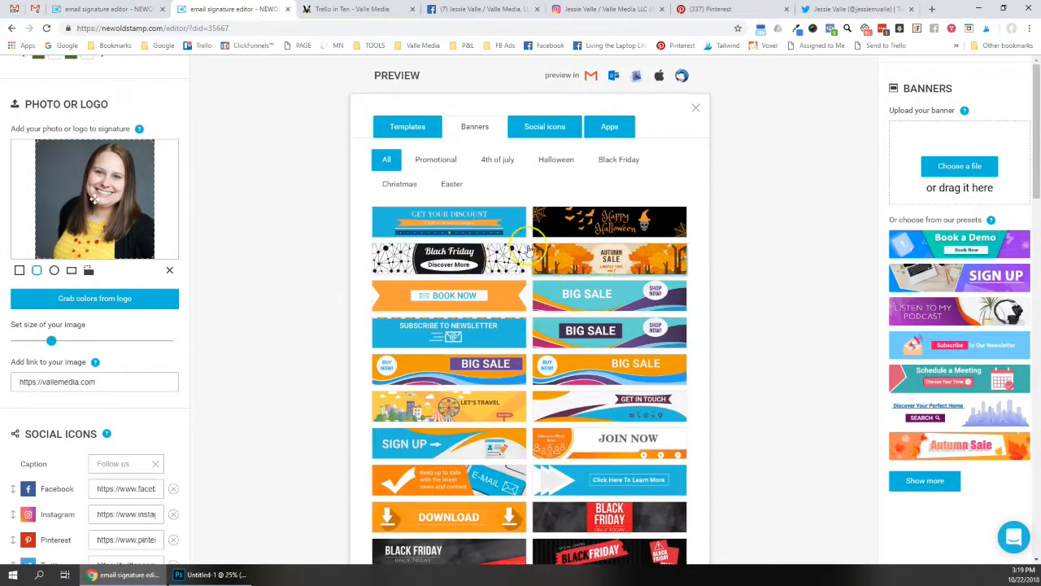
{"action": "left_click", "coordinate": [619, 159]}
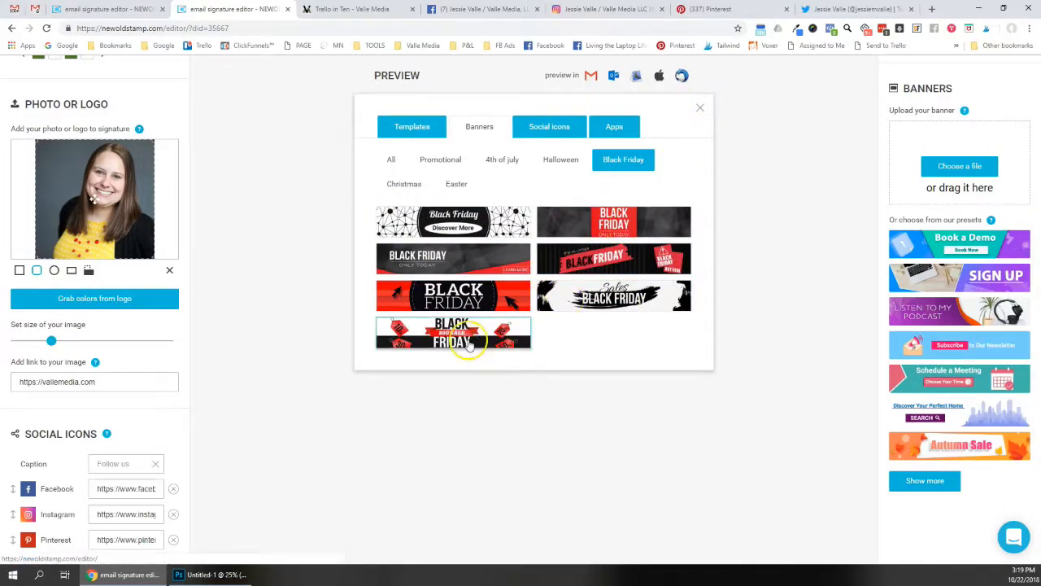
{"action": "left_click", "coordinate": [599, 299]}
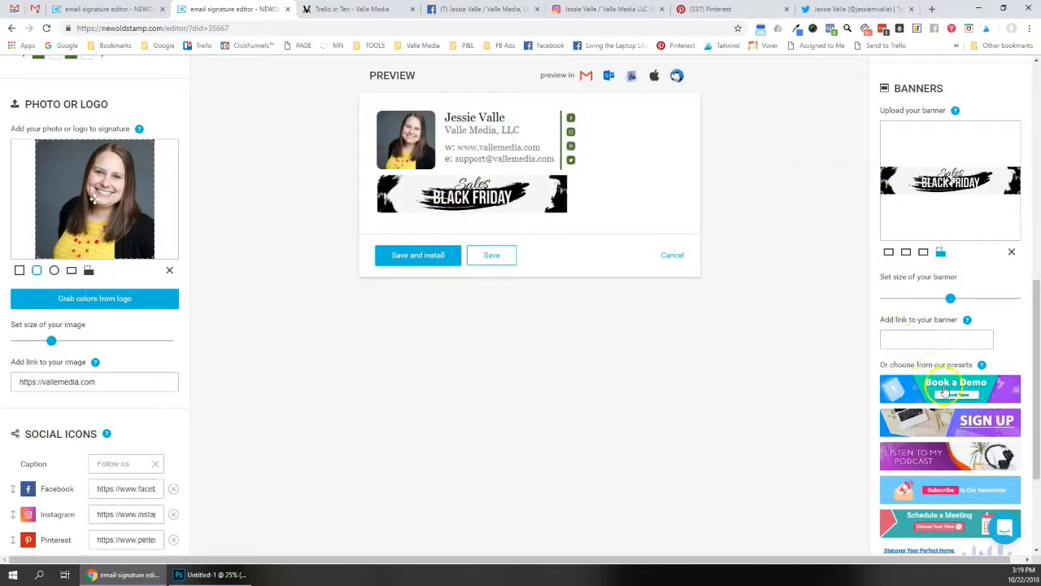
Try different banner frame shapes, leaving the banner in a slimmer cropped style
{"action": "left_click", "coordinate": [937, 342]}
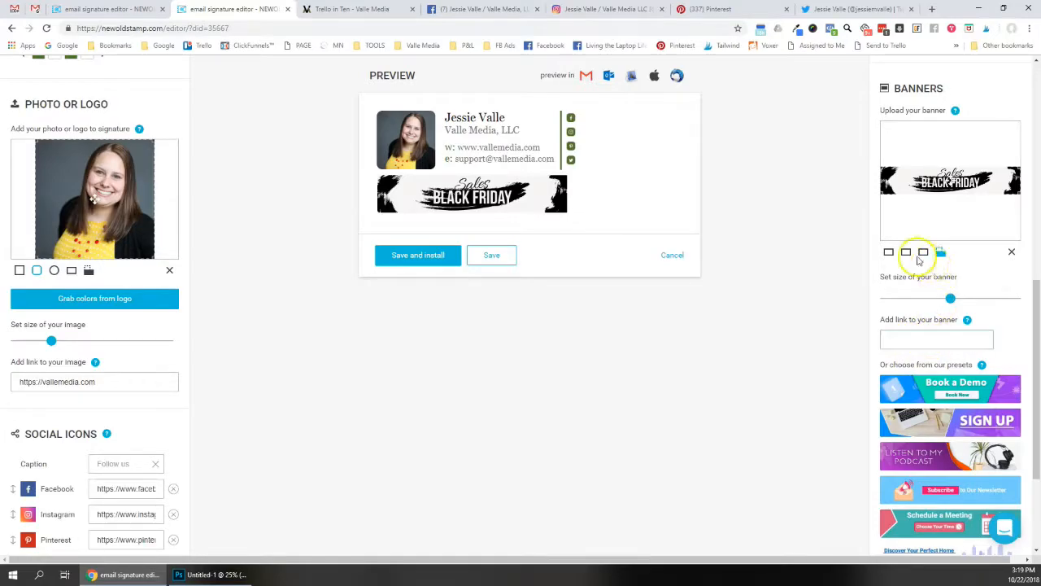
{"action": "left_click", "coordinate": [906, 253]}
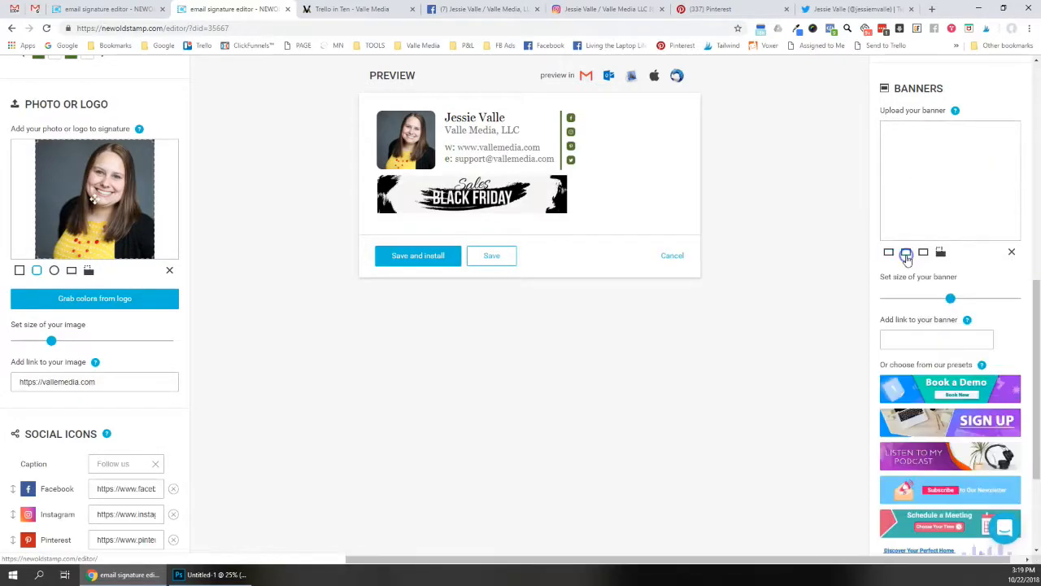
{"action": "left_click", "coordinate": [923, 255]}
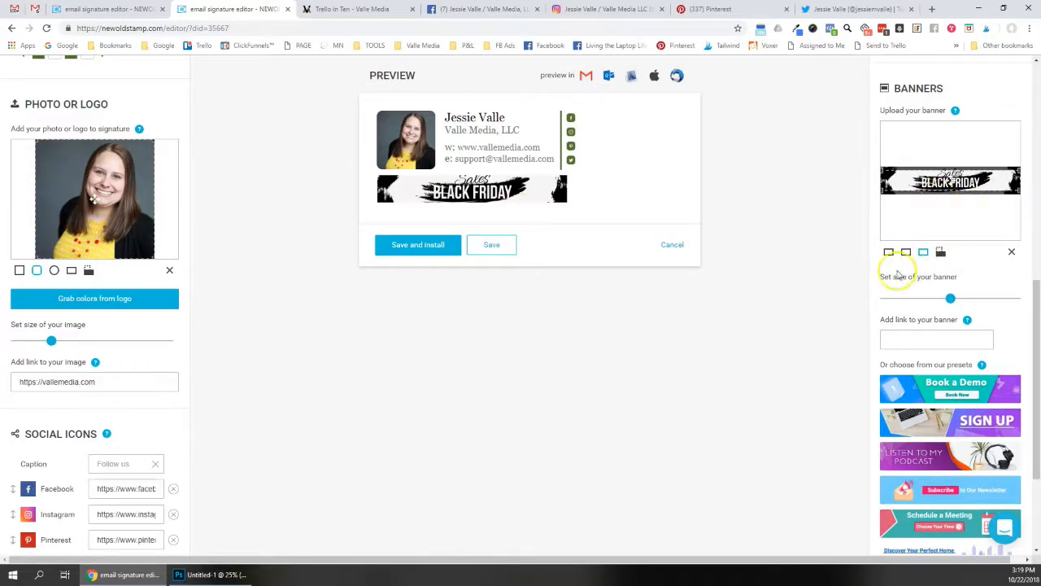
Delete the Black Friday banner and upload the LEARN TRELLO IN TEN banner image
{"action": "mouse_move", "coordinate": [954, 303]}
{"action": "left_mouse_down"}
{"action": "mouse_move", "coordinate": [944, 300]}
{"action": "mouse_move", "coordinate": [962, 299]}
{"action": "mouse_move", "coordinate": [923, 299]}
{"action": "mouse_move", "coordinate": [1019, 287]}
{"action": "mouse_move", "coordinate": [950, 297]}
{"action": "left_mouse_up"}
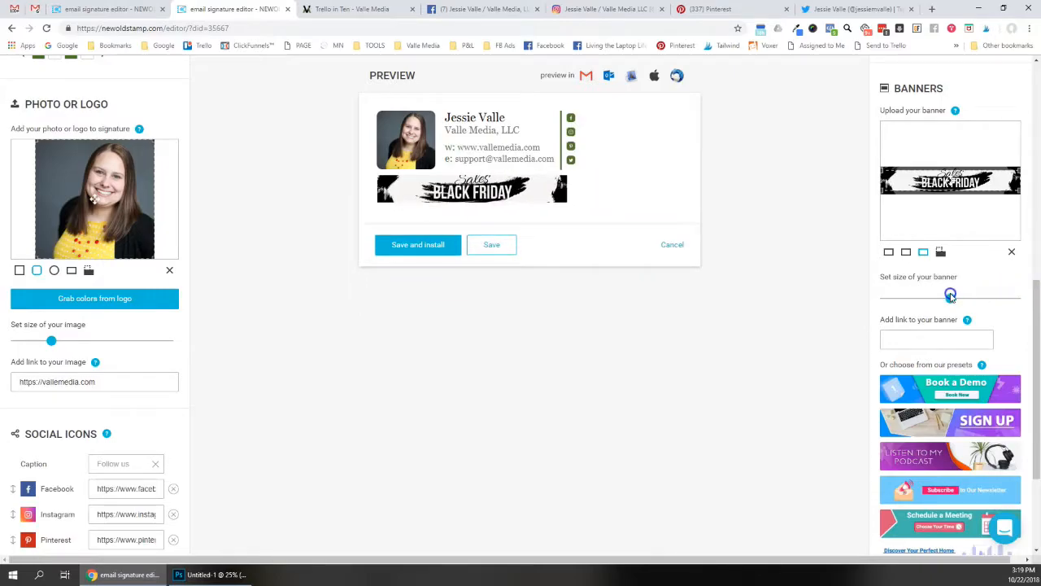
{"action": "left_click", "coordinate": [1012, 254]}
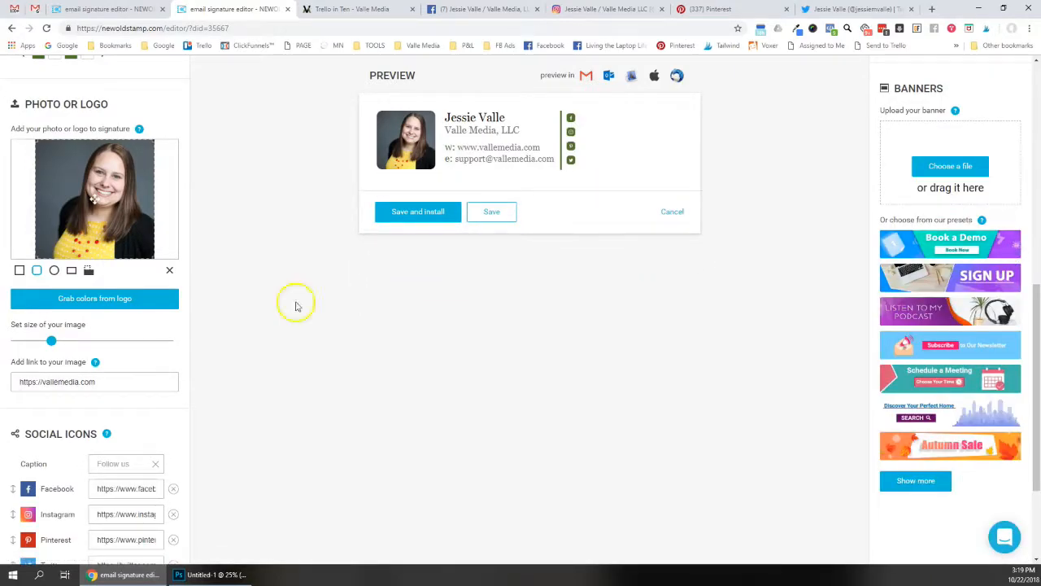
{"action": "left_click", "coordinate": [232, 574]}
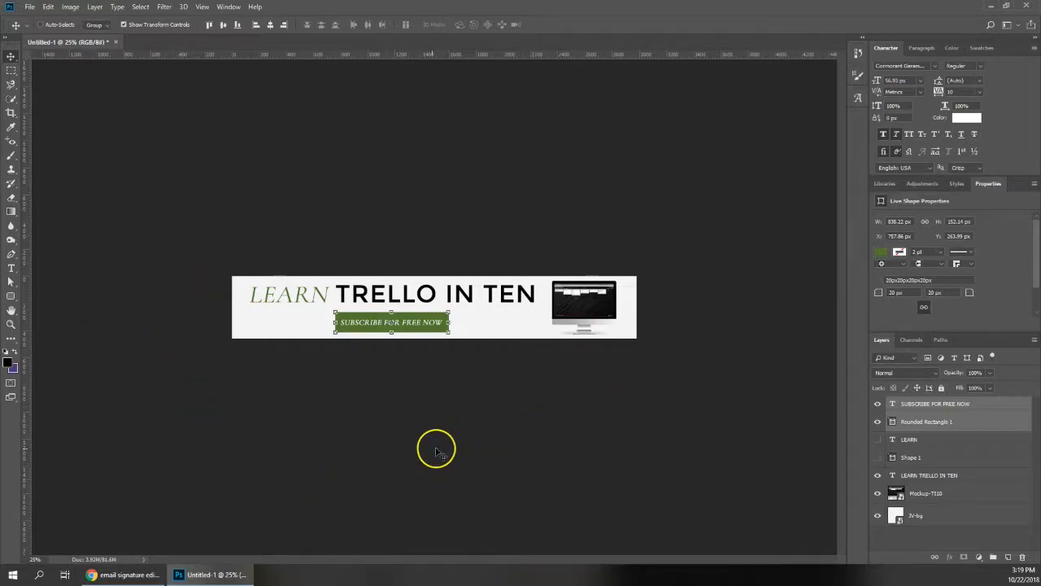
{"action": "left_click", "coordinate": [114, 574]}
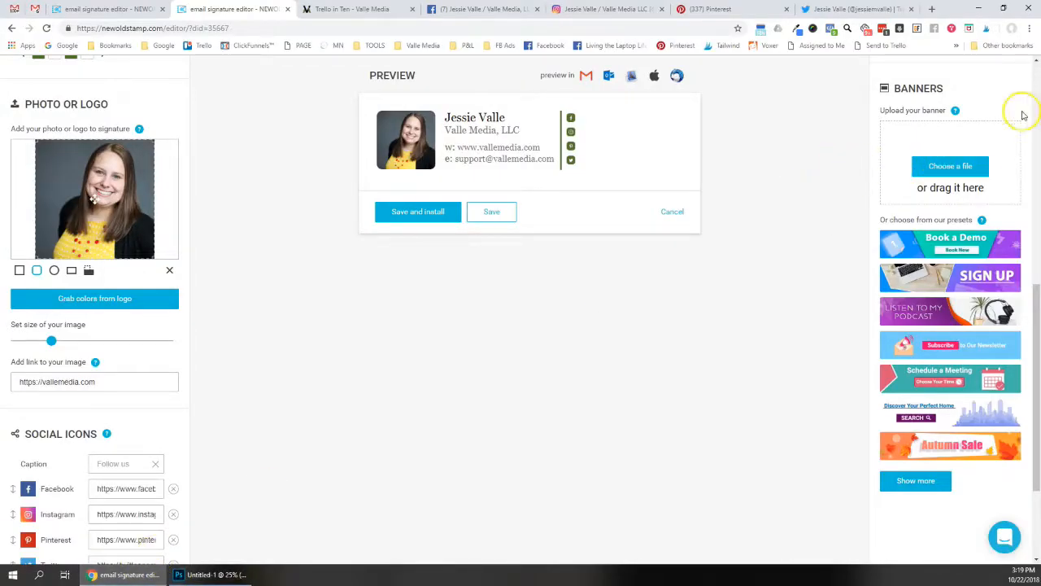
{"action": "left_click", "coordinate": [945, 167]}
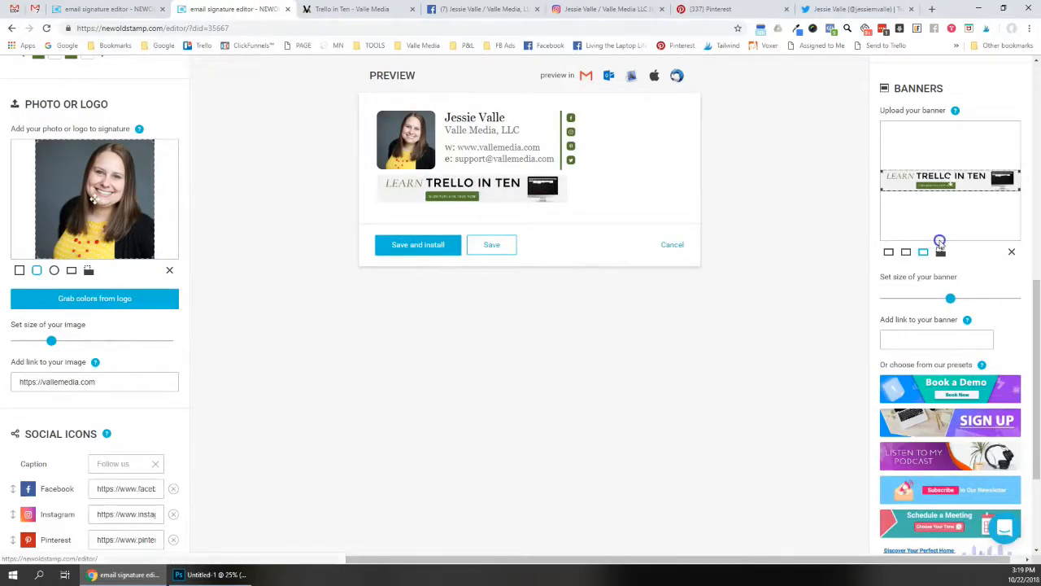
Widen the Trello banner, link it to the free-training landing page URL, and save
{"action": "mouse_move", "coordinate": [950, 301]}
{"action": "left_mouse_down"}
{"action": "mouse_move", "coordinate": [967, 299]}
{"action": "mouse_move", "coordinate": [957, 303]}
{"action": "left_mouse_up"}
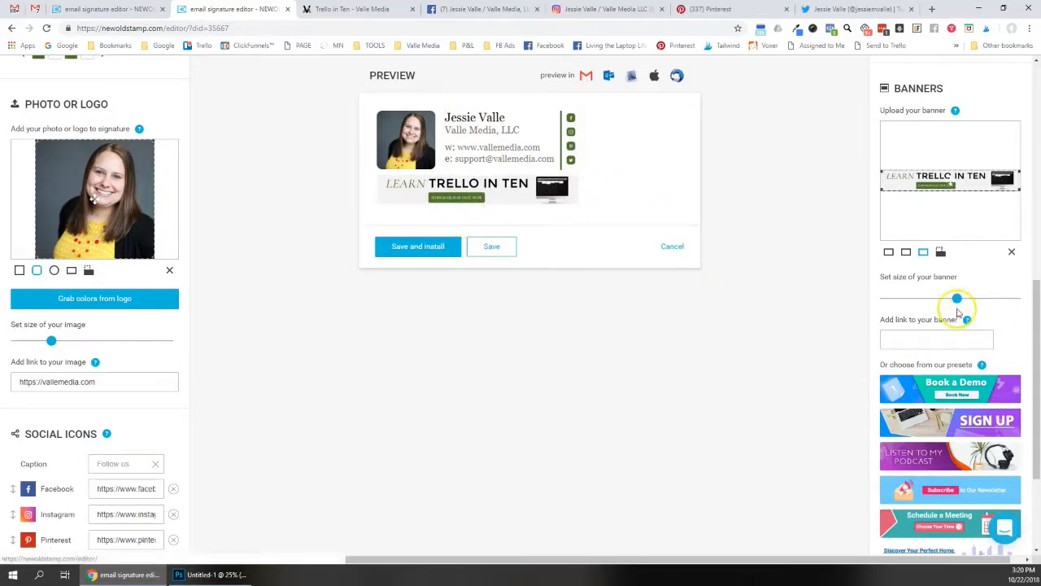
{"action": "left_click", "coordinate": [906, 342]}
{"action": "left_click", "coordinate": [362, 10]}
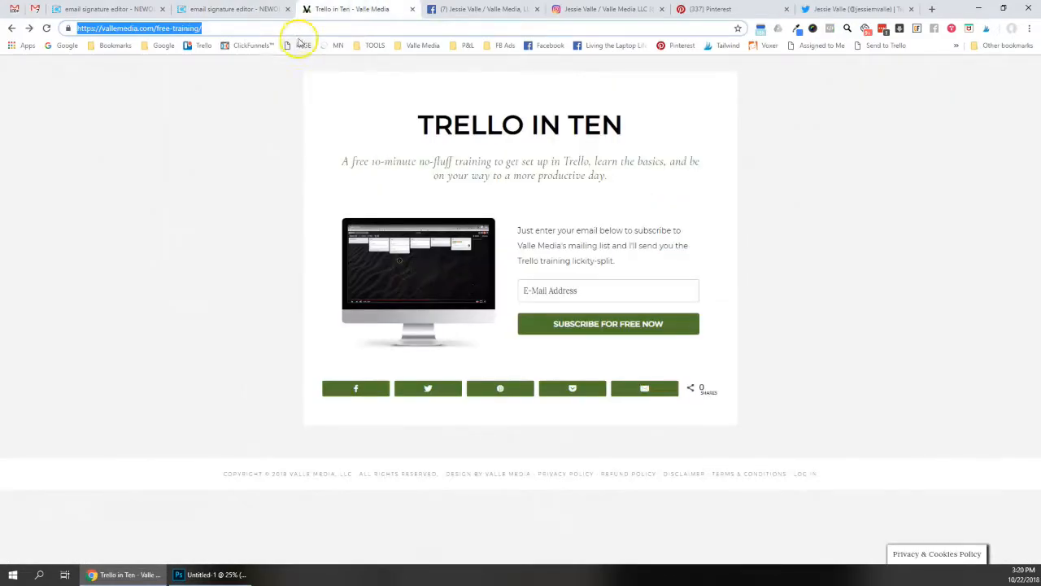
{"action": "left_click", "coordinate": [236, 9]}
{"action": "key", "text": "ctrl+v"}
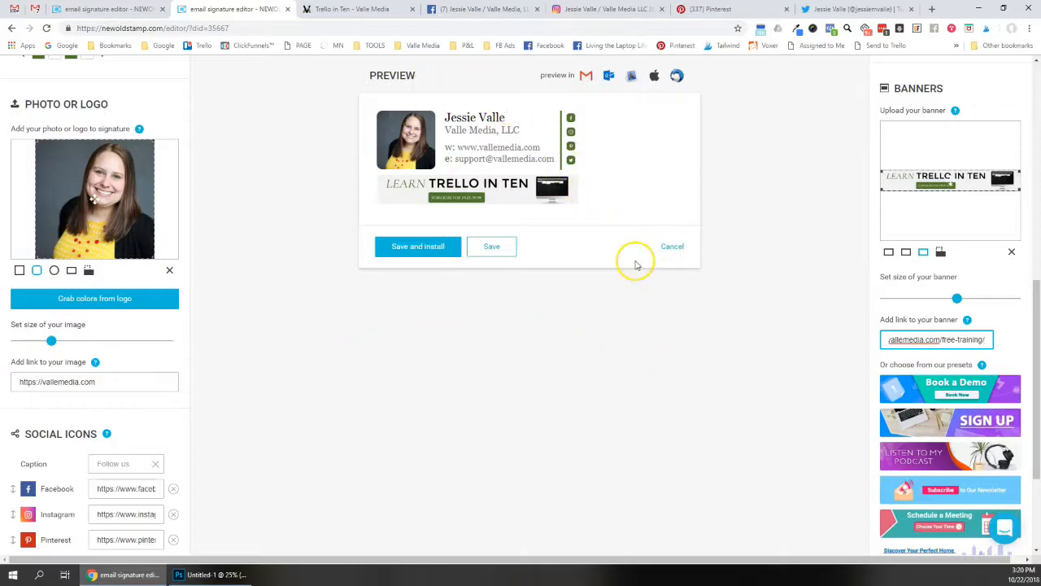
{"action": "left_click", "coordinate": [413, 255]}
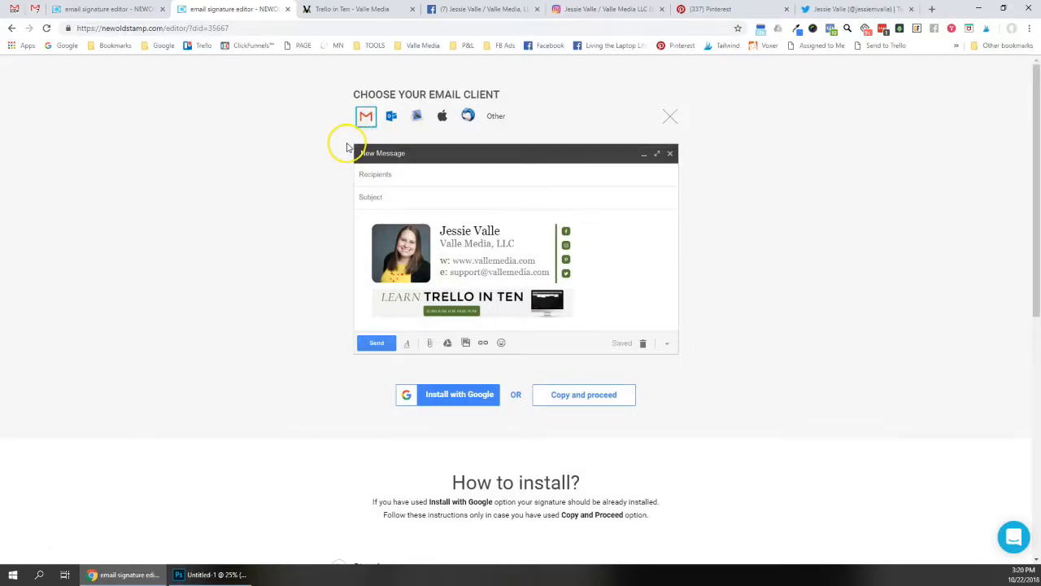
Copy the signature with 'Copy and proceed' and scroll to the Gmail 'How to install?' steps
{"action": "scroll", "coordinate": [366, 252], "scroll_direction": "down", "scroll_amount": 2}
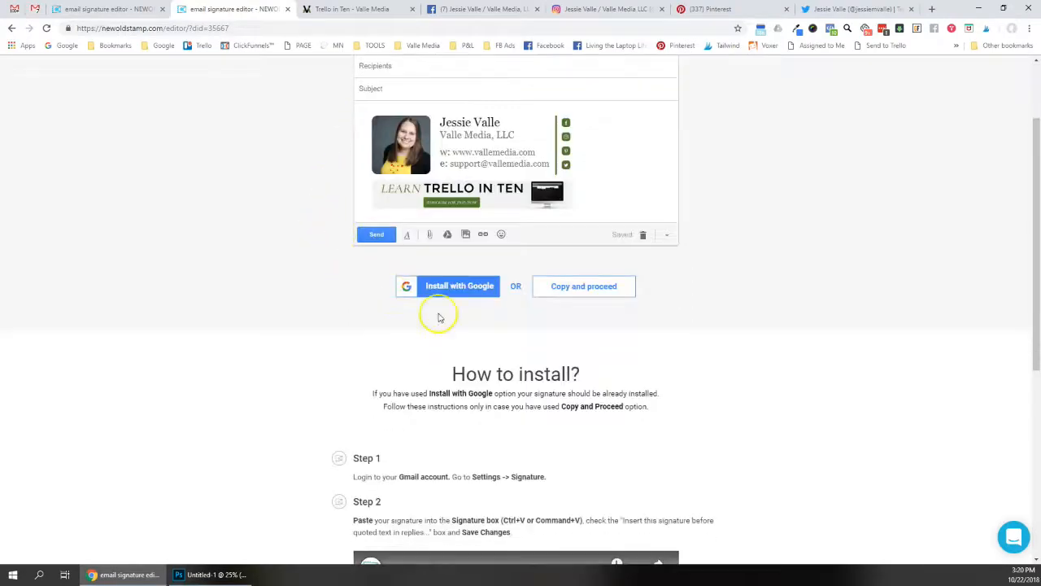
{"action": "scroll", "coordinate": [442, 302], "scroll_direction": "up", "scroll_amount": 2}
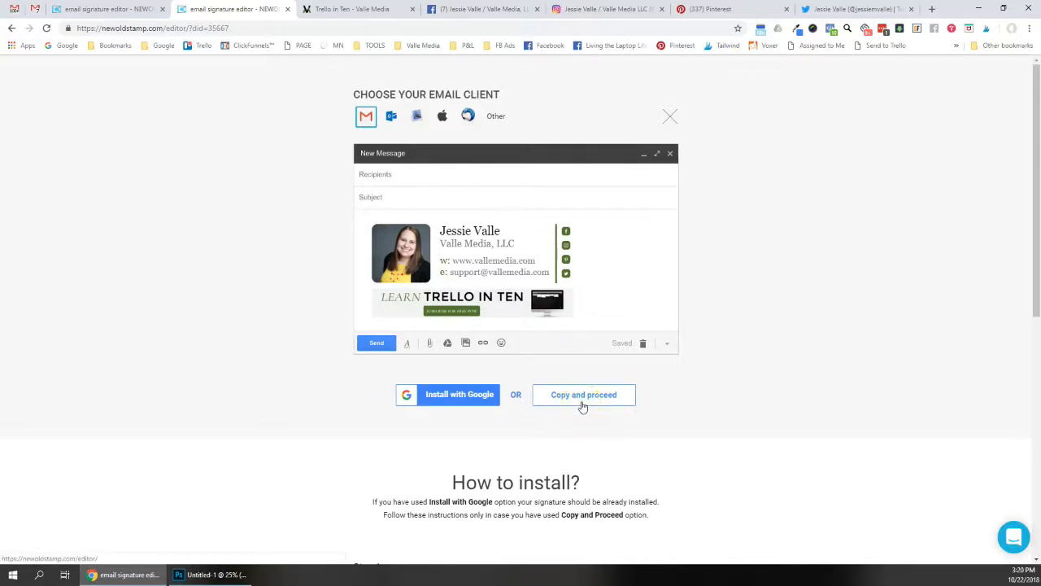
{"action": "left_click", "coordinate": [581, 401]}
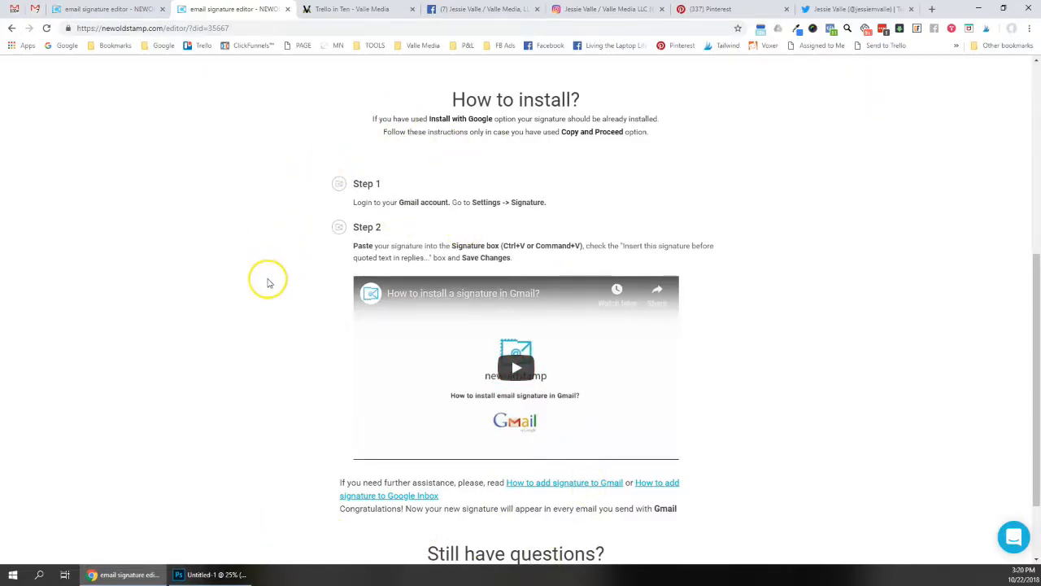
{"action": "scroll", "coordinate": [445, 179], "scroll_direction": "up", "scroll_amount": 2}
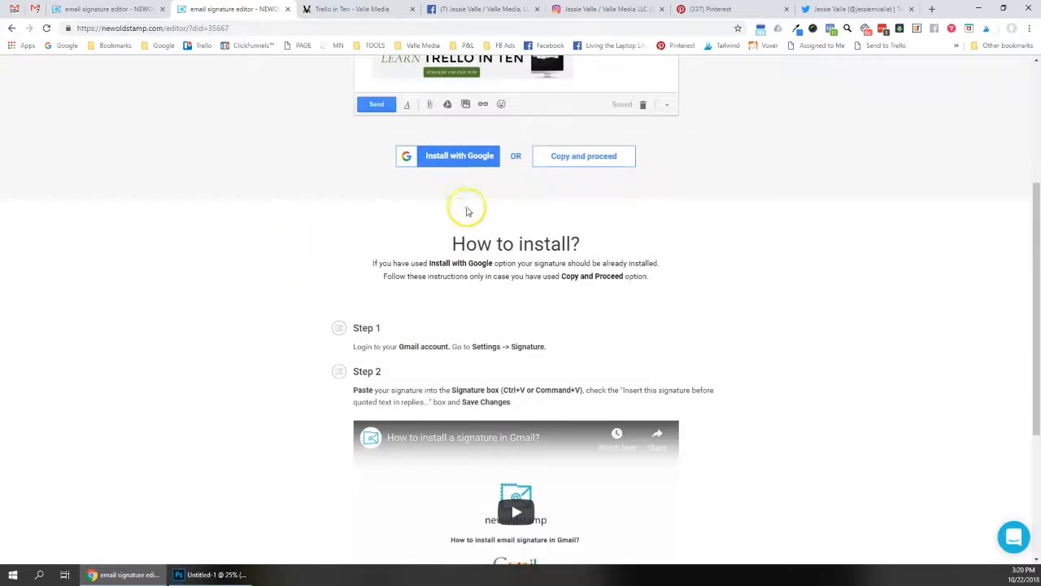
{"action": "scroll", "coordinate": [420, 286], "scroll_direction": "down", "scroll_amount": 2}
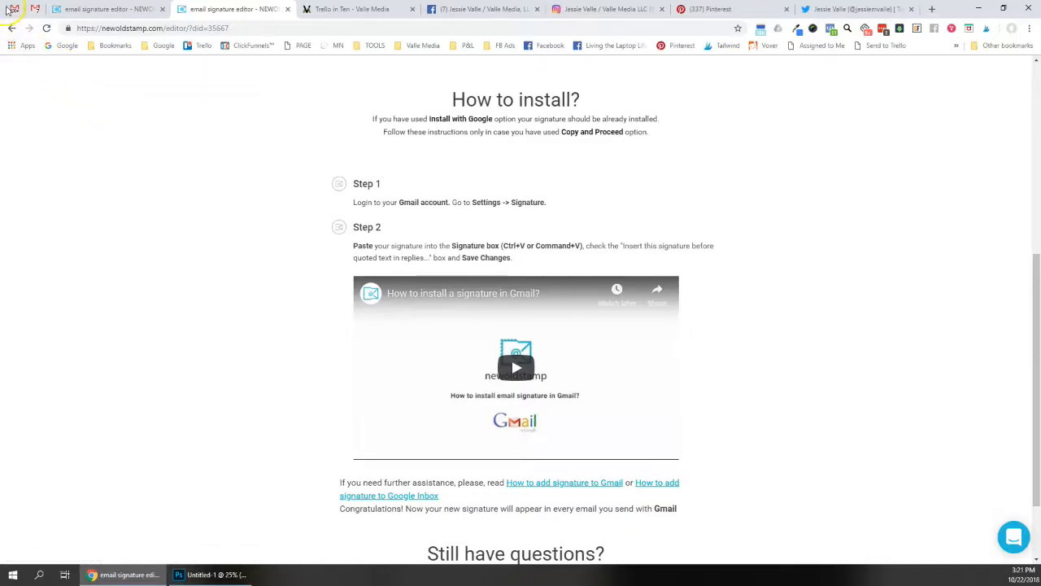
In Gmail settings, delete the old signature and paste in the copied NEWOLDSTAMP signature
{"action": "left_click", "coordinate": [12, 9]}
{"action": "left_click", "coordinate": [985, 103]}
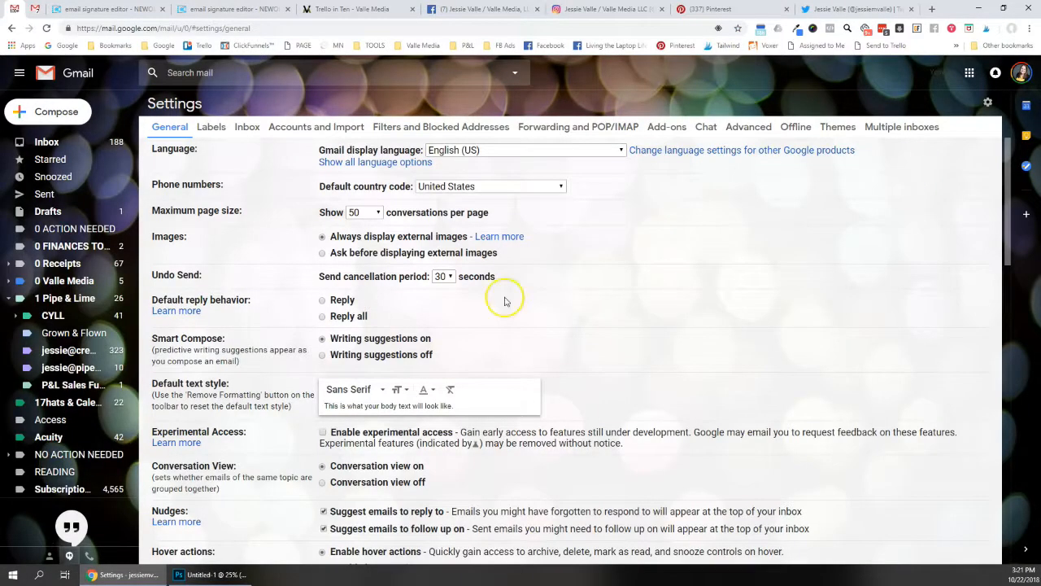
{"action": "scroll", "coordinate": [495, 301], "scroll_direction": "down", "scroll_amount": 5}
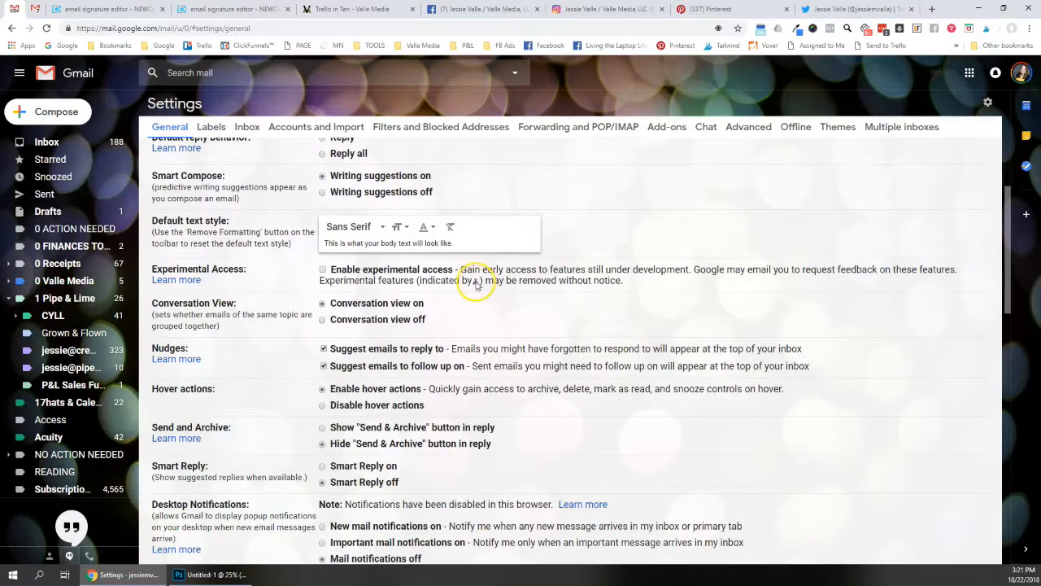
{"action": "scroll", "coordinate": [453, 309], "scroll_direction": "down", "scroll_amount": 5}
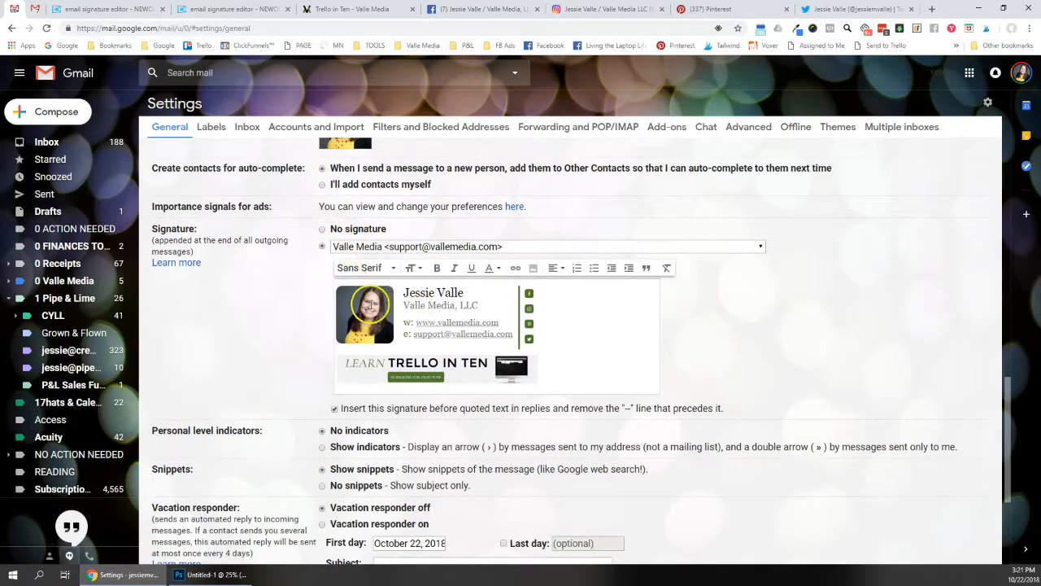
{"action": "left_click", "coordinate": [368, 307]}
{"action": "key", "text": "ctrl+a"}
{"action": "left_click", "coordinate": [297, 314]}
{"action": "left_click", "coordinate": [592, 309]}
{"action": "key", "text": "ctrl+a"}
{"action": "key", "text": "Delete"}
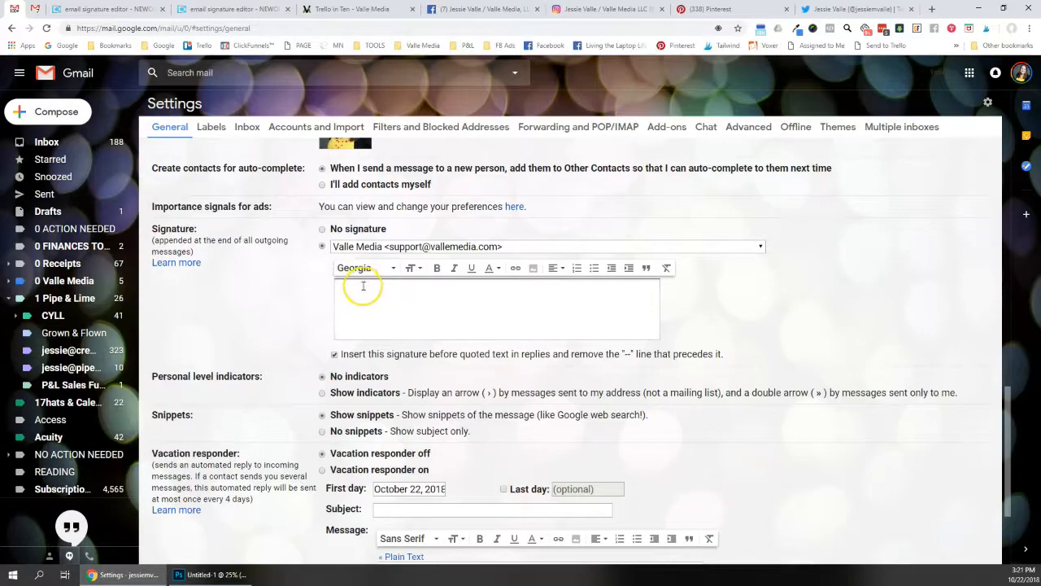
{"action": "key", "text": "ctrl+v"}
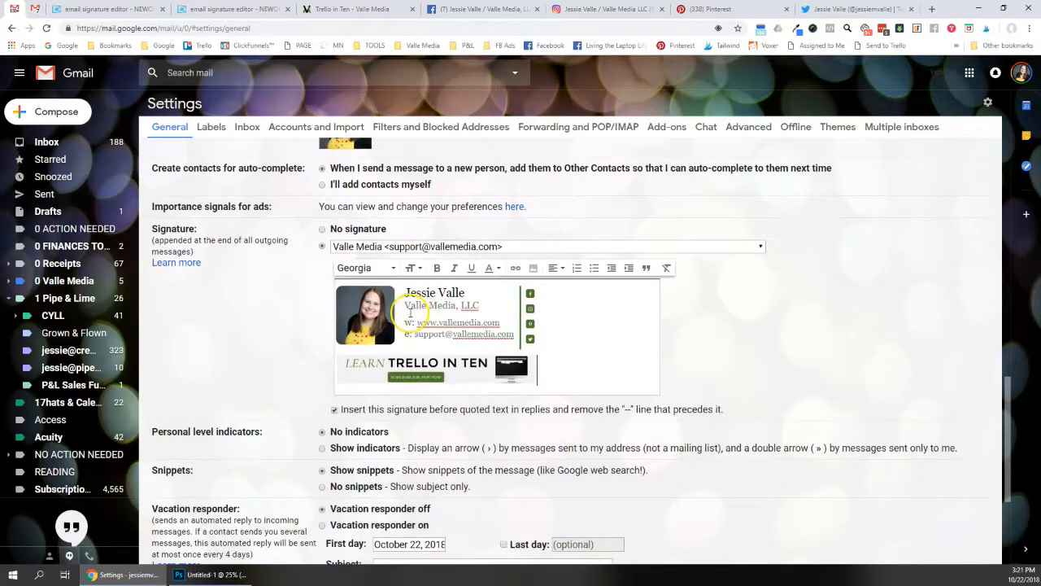
Keep the signature on the existing sender address and save the changes
{"action": "left_click", "coordinate": [436, 247]}
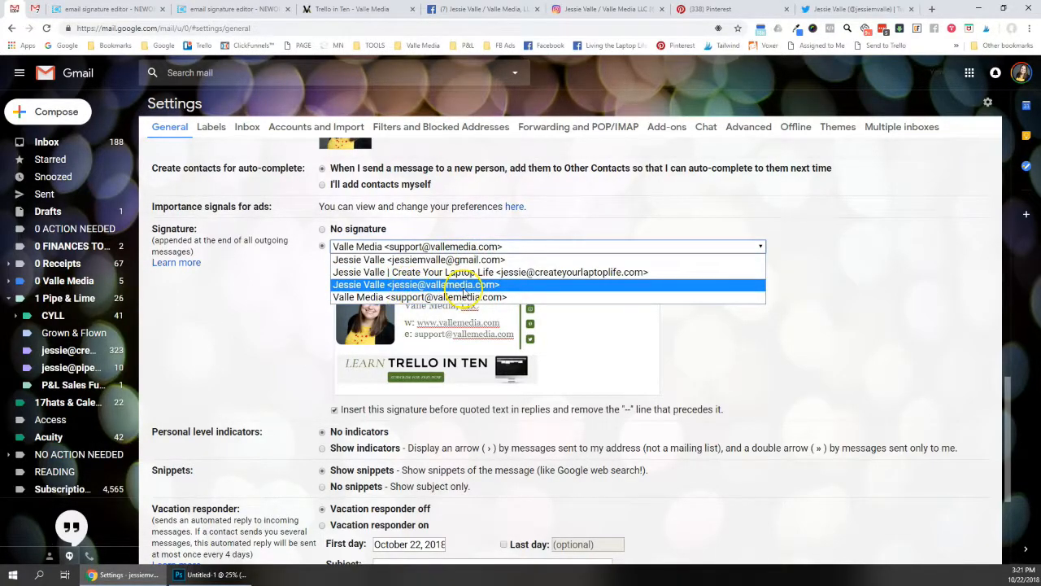
{"action": "left_click", "coordinate": [233, 332]}
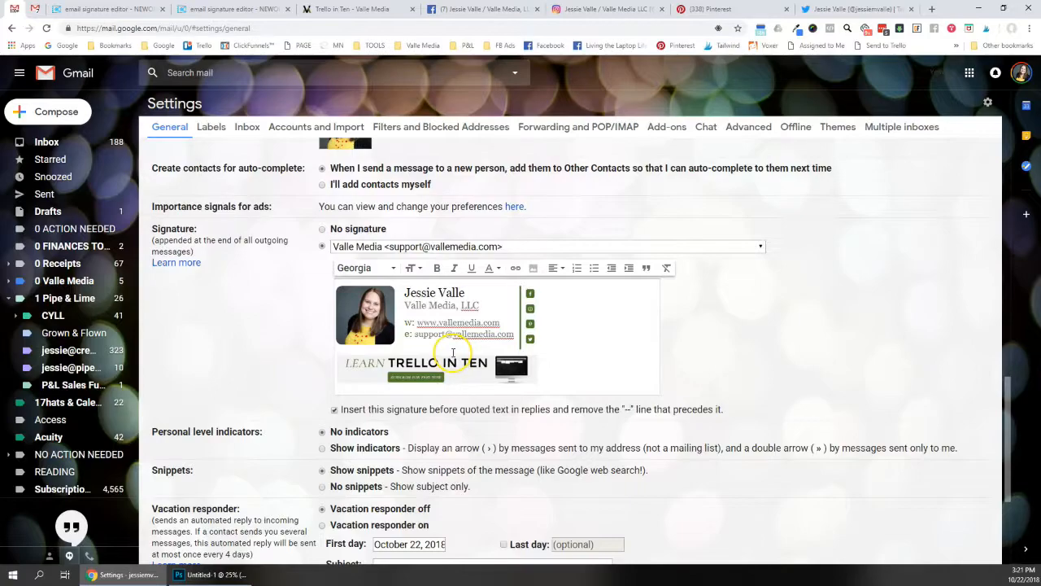
{"action": "scroll", "coordinate": [442, 350], "scroll_direction": "down", "scroll_amount": 5}
{"action": "left_click", "coordinate": [537, 506]}
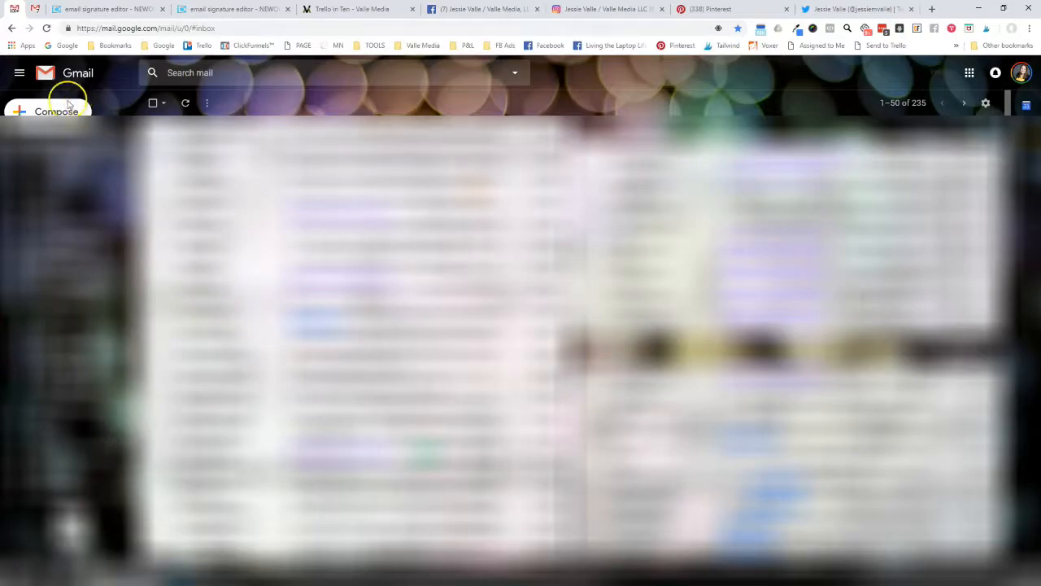
Compose a new message with a 'Thanks!' sign-off and the sender's first name above the signature
{"action": "left_click", "coordinate": [52, 111]}
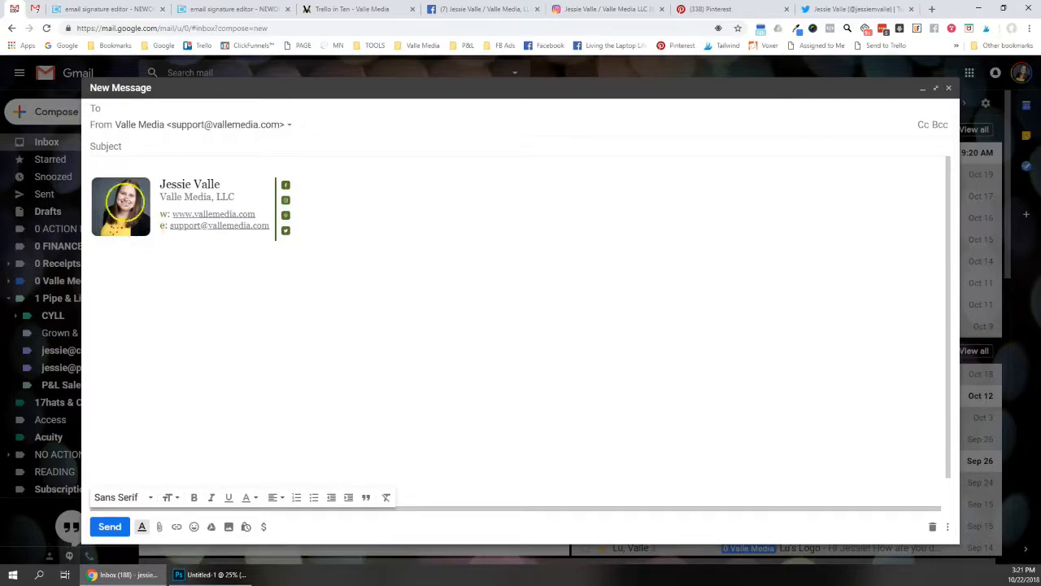
{"action": "left_click", "coordinate": [168, 159]}
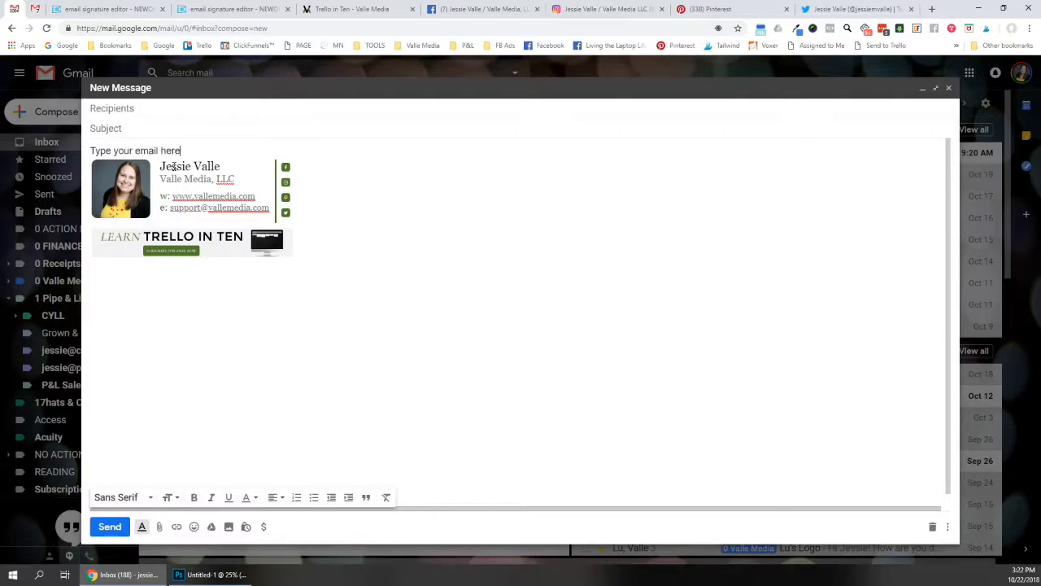
{"action": "key", "text": "Return"}
{"action": "key", "text": "Return"}
{"action": "type", "text": "Thanks!"}
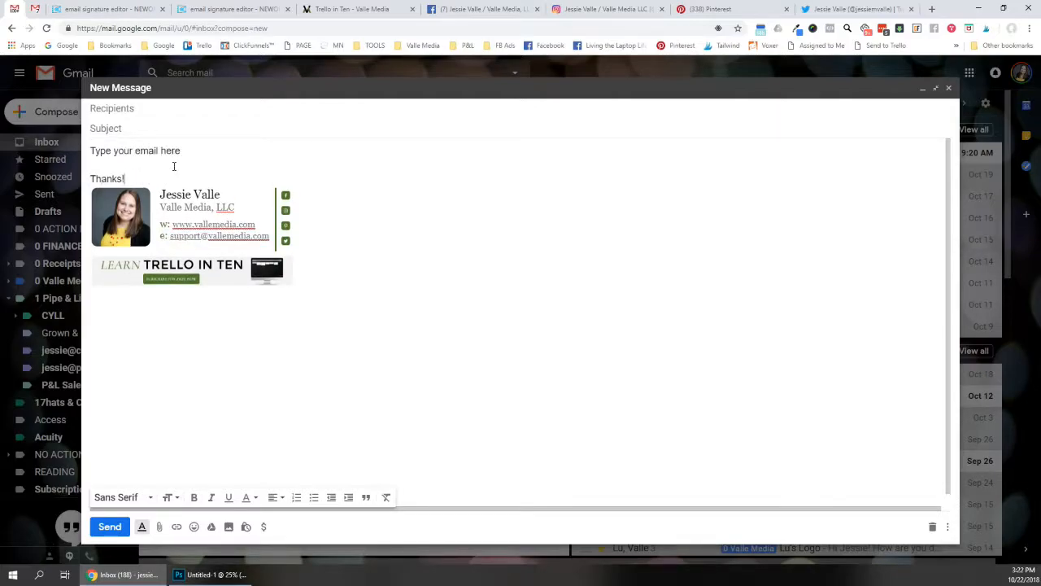
{"action": "key", "text": "Return"}
{"action": "type", "text": "Jessie"}
{"action": "key", "text": "Return"}
{"action": "key", "text": "Return"}
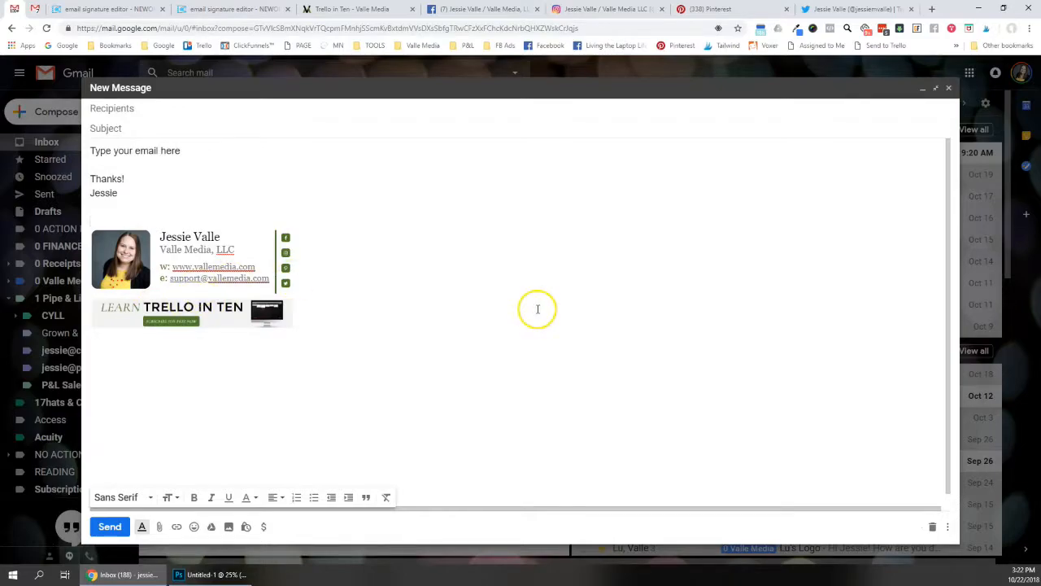
Close the installation instructions in the newoldstamp tab and go to the Dashboard
{"action": "left_click", "coordinate": [232, 9]}
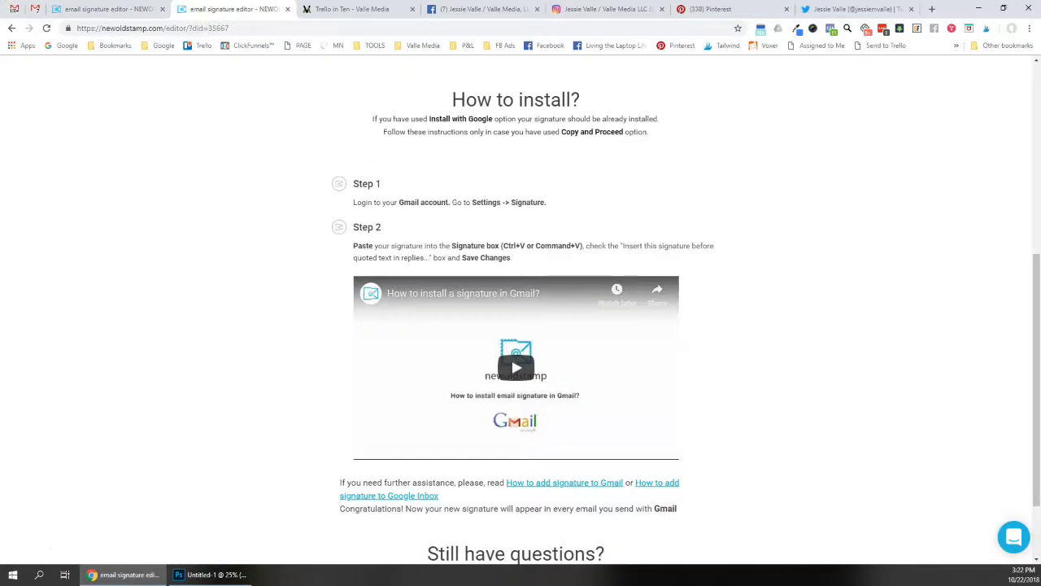
{"action": "scroll", "coordinate": [265, 244], "scroll_direction": "up", "scroll_amount": 5}
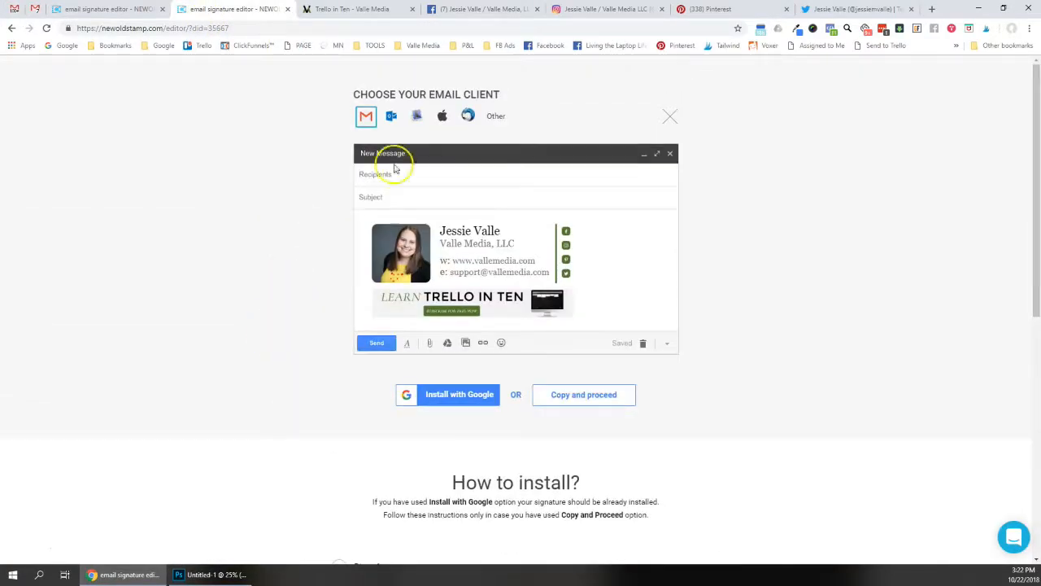
{"action": "left_click", "coordinate": [664, 118]}
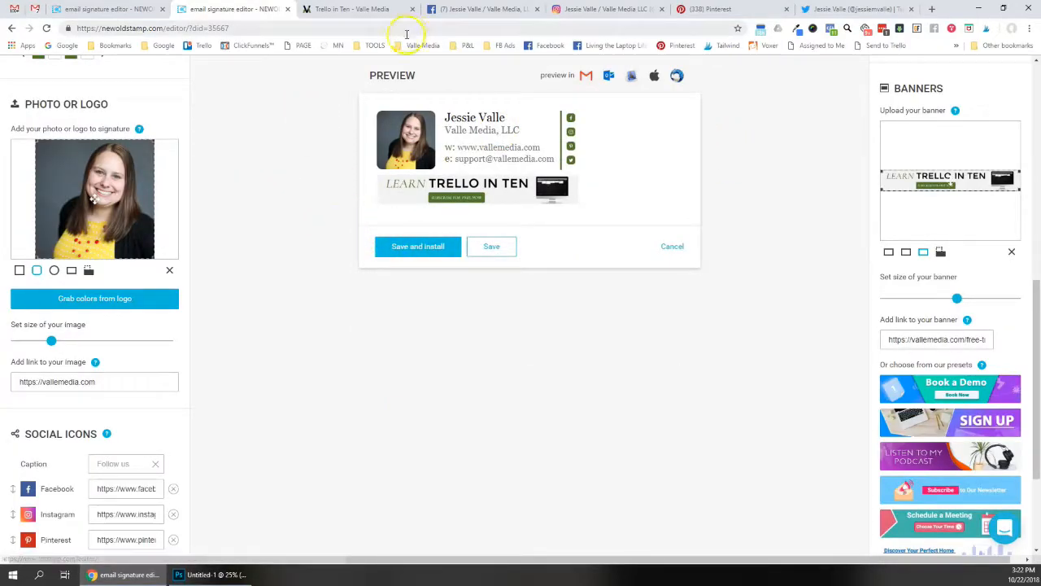
{"action": "scroll", "coordinate": [367, 277], "scroll_direction": "up", "scroll_amount": 5}
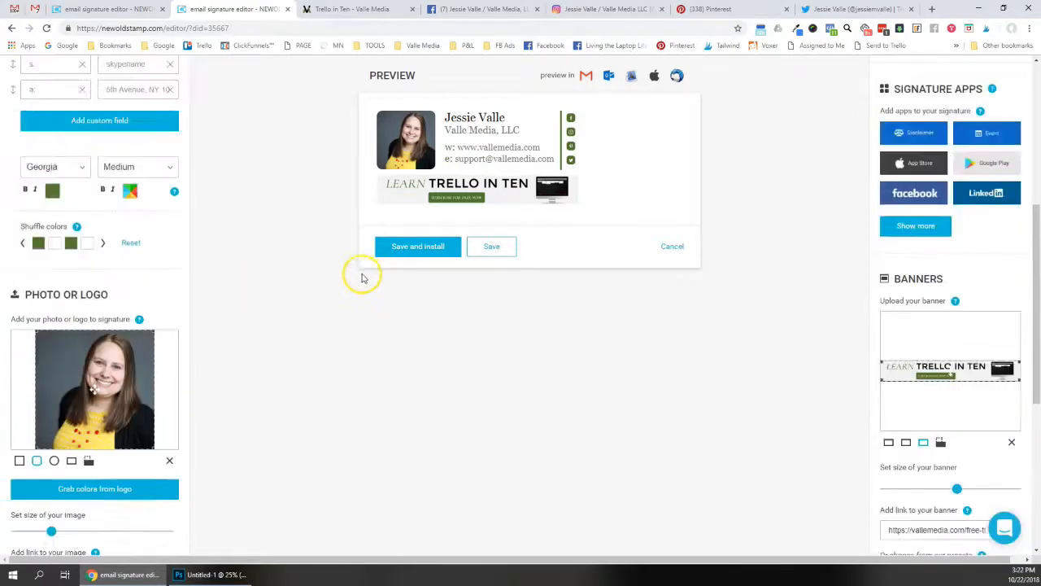
{"action": "scroll", "coordinate": [281, 288], "scroll_direction": "up", "scroll_amount": 2}
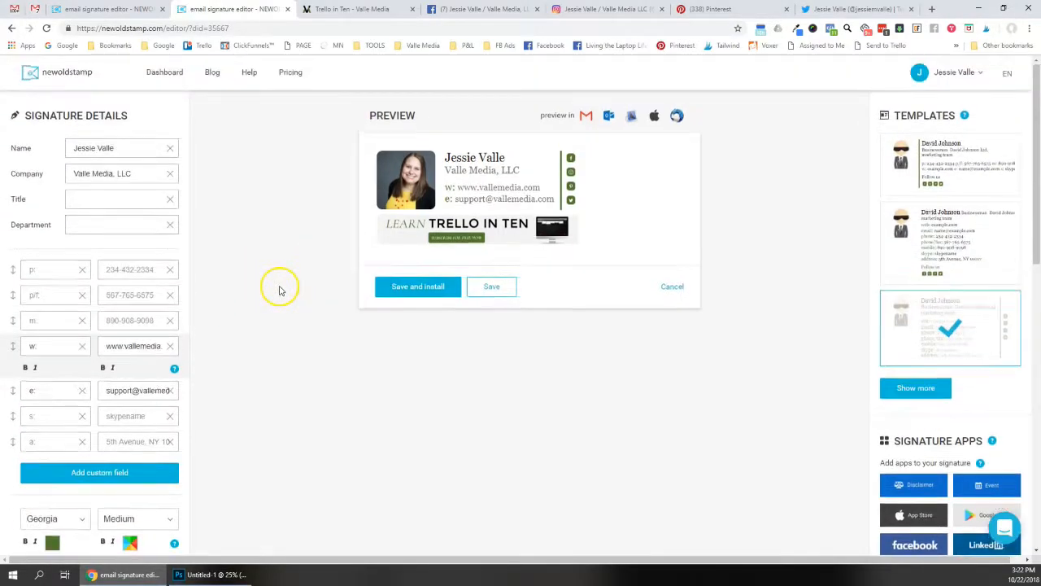
{"action": "left_click", "coordinate": [161, 75]}
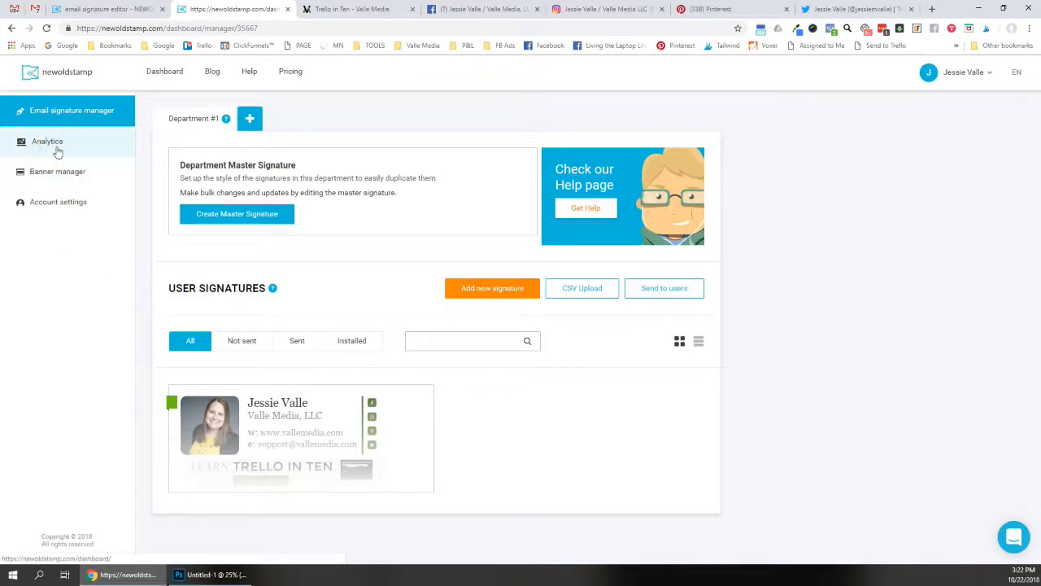
In Banner manager, delete the second, duplicate Trello in Ten banner
{"action": "left_click", "coordinate": [51, 176]}
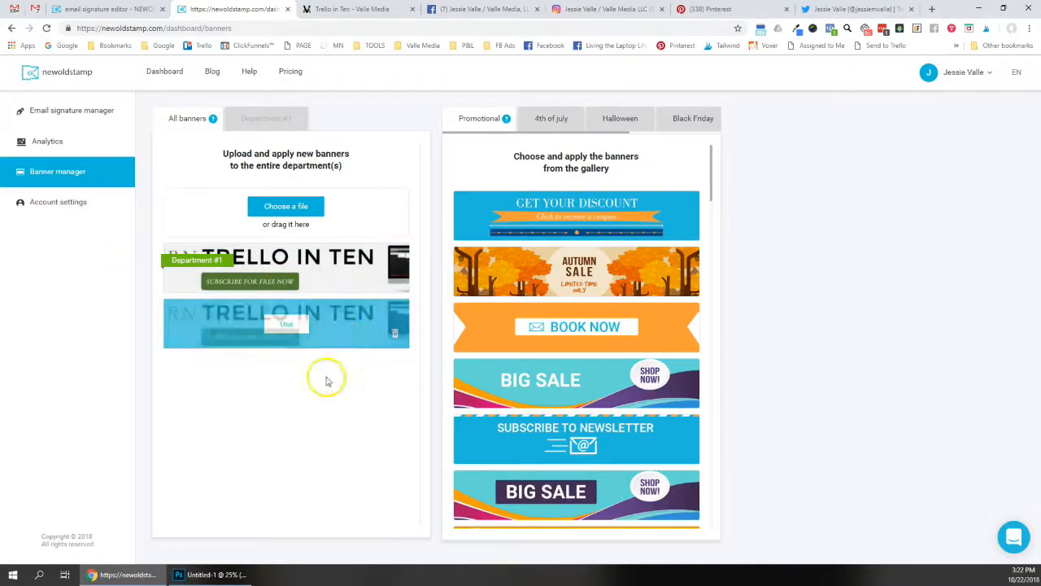
{"action": "mouse_move", "coordinate": [302, 309]}
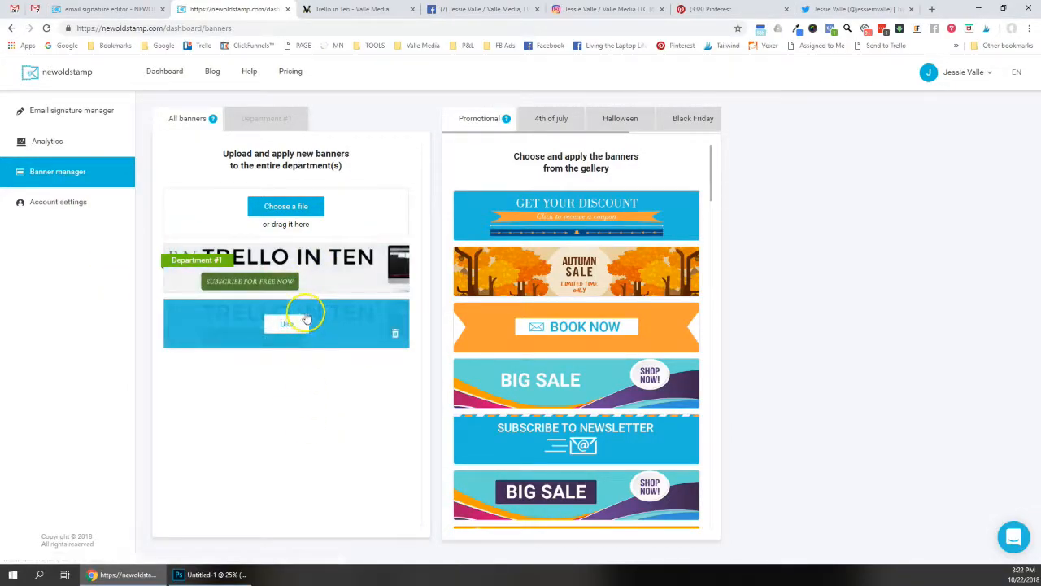
{"action": "left_click", "coordinate": [395, 338]}
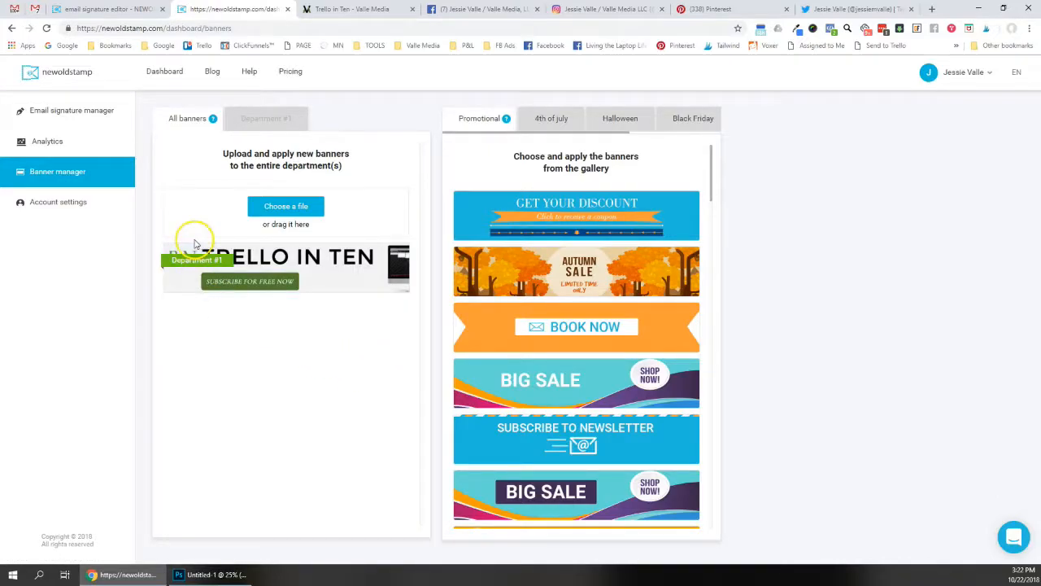
{"action": "mouse_move", "coordinate": [177, 278]}
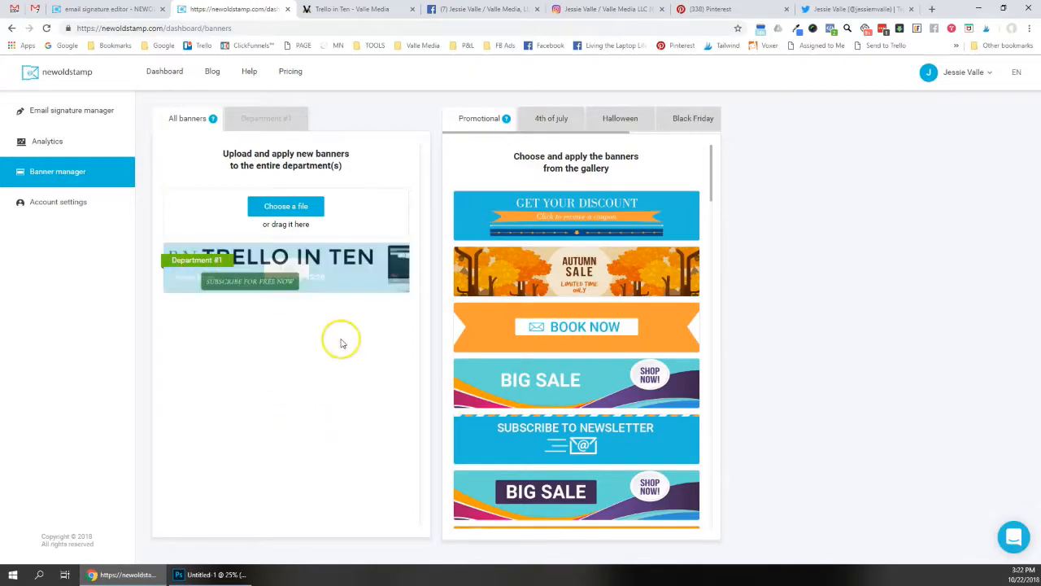
Open Analytics and review the chart and Name/Views/Clicks/CTR table: 46 views, 0 clicks
{"action": "left_click", "coordinate": [47, 140]}
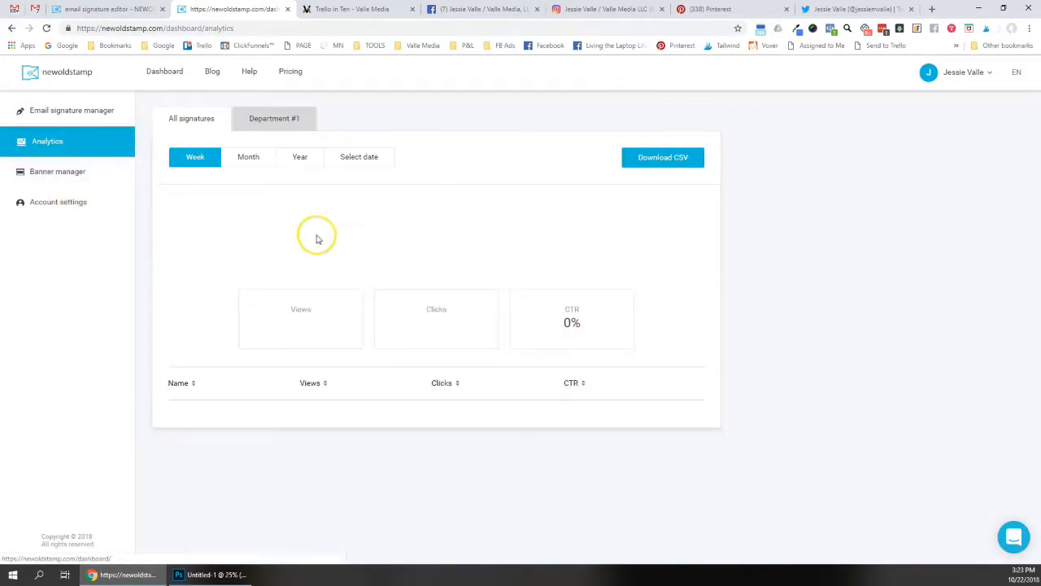
{"action": "scroll", "coordinate": [488, 236], "scroll_direction": "down", "scroll_amount": 3}
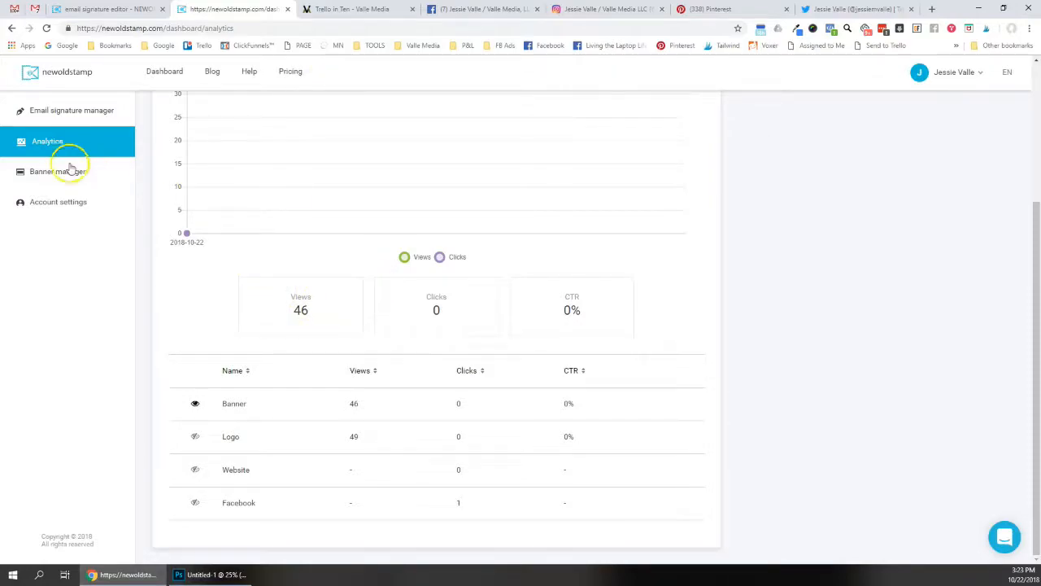
{"action": "scroll", "coordinate": [56, 168], "scroll_direction": "up", "scroll_amount": 1}
{"action": "scroll", "coordinate": [55, 159], "scroll_direction": "up", "scroll_amount": 1}
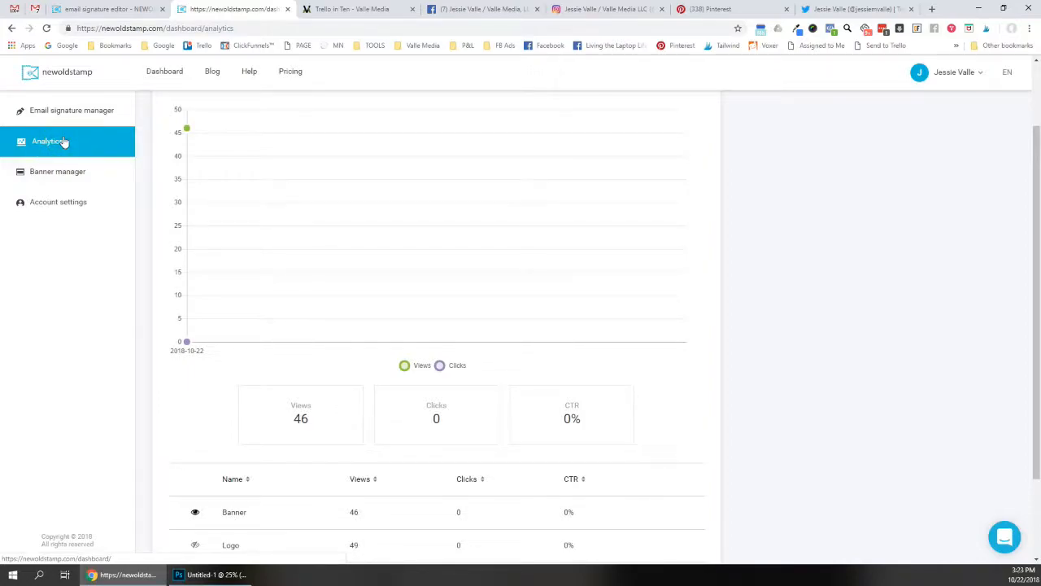
{"action": "scroll", "coordinate": [26, 159], "scroll_direction": "down", "scroll_amount": 2}
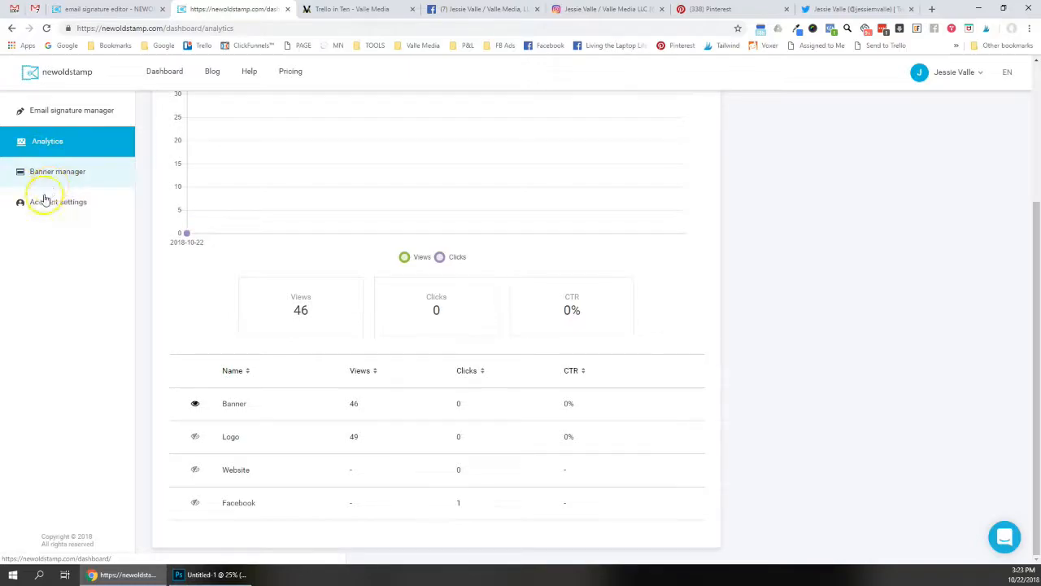
{"action": "scroll", "coordinate": [114, 197], "scroll_direction": "up", "scroll_amount": 3}
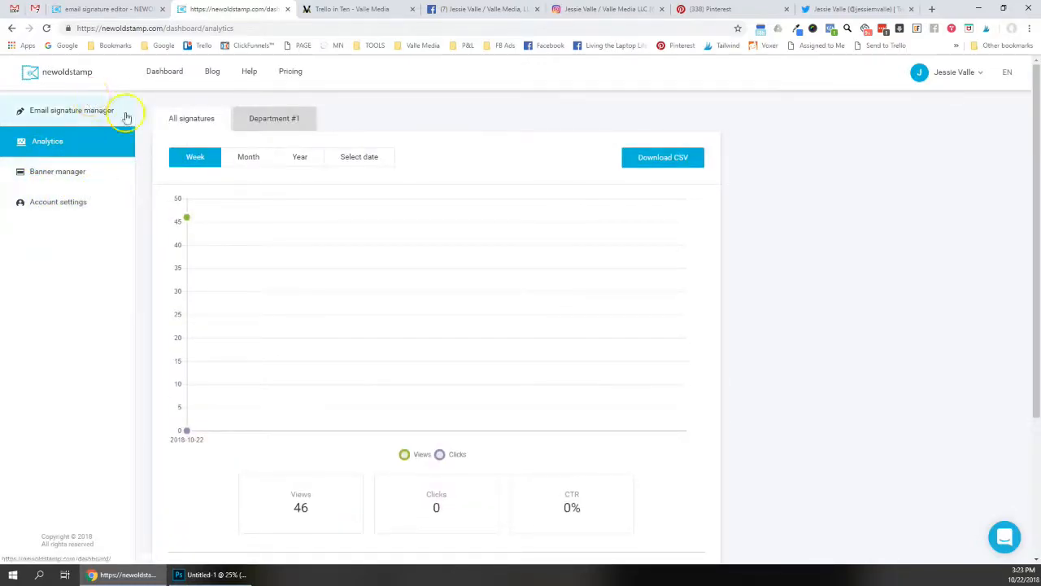